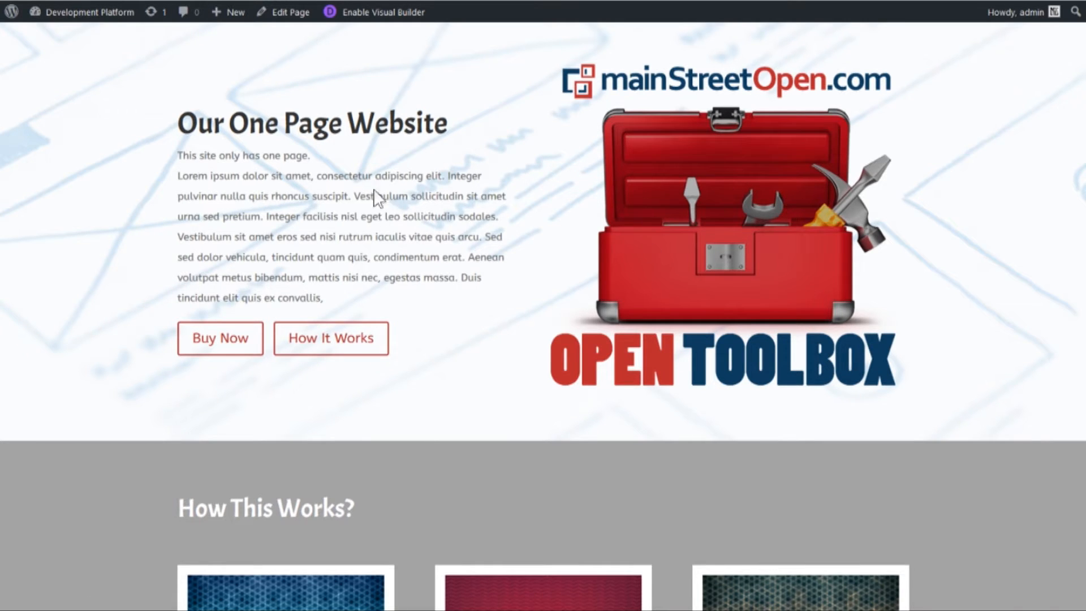
- Examine the finished one-page site's opening section with its heading, text, toolbox image and the Buy Now and How It Works buttons
{"action": "scroll", "coordinate": [264, 198], "scroll_direction": "down", "scroll_amount": 1}
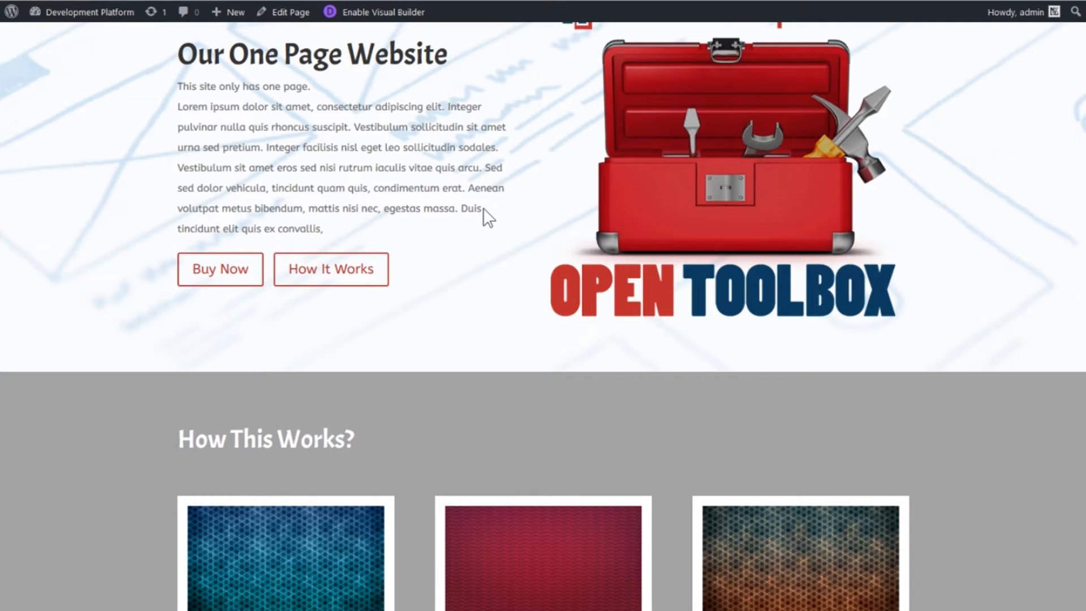
{"action": "scroll", "coordinate": [438, 135], "scroll_direction": "up", "scroll_amount": 2}
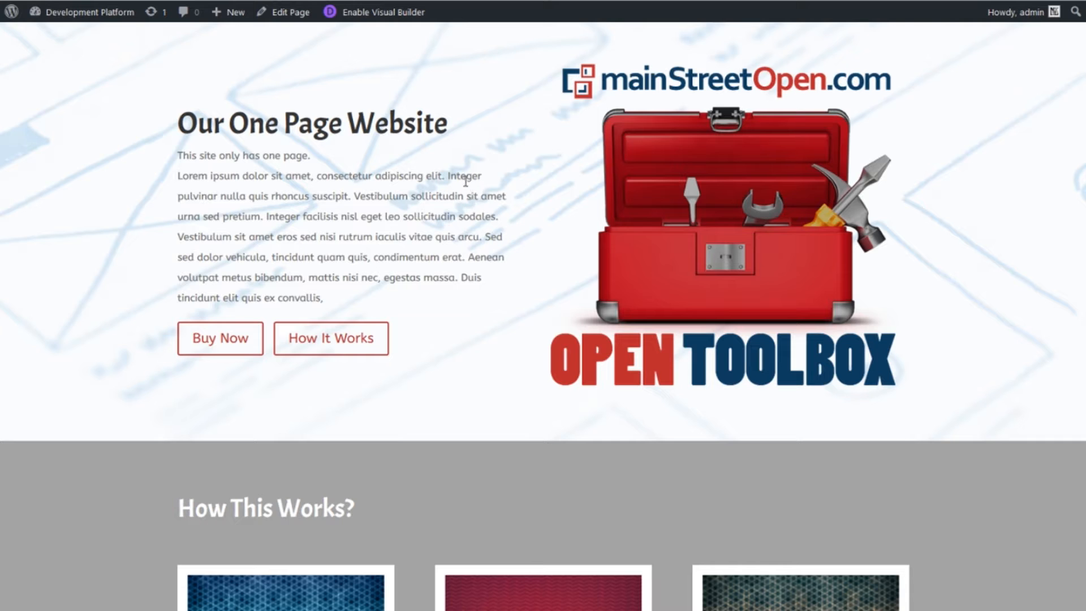
{"action": "scroll", "coordinate": [497, 280], "scroll_direction": "down", "scroll_amount": 1}
{"action": "scroll", "coordinate": [497, 278], "scroll_direction": "up", "scroll_amount": 1}
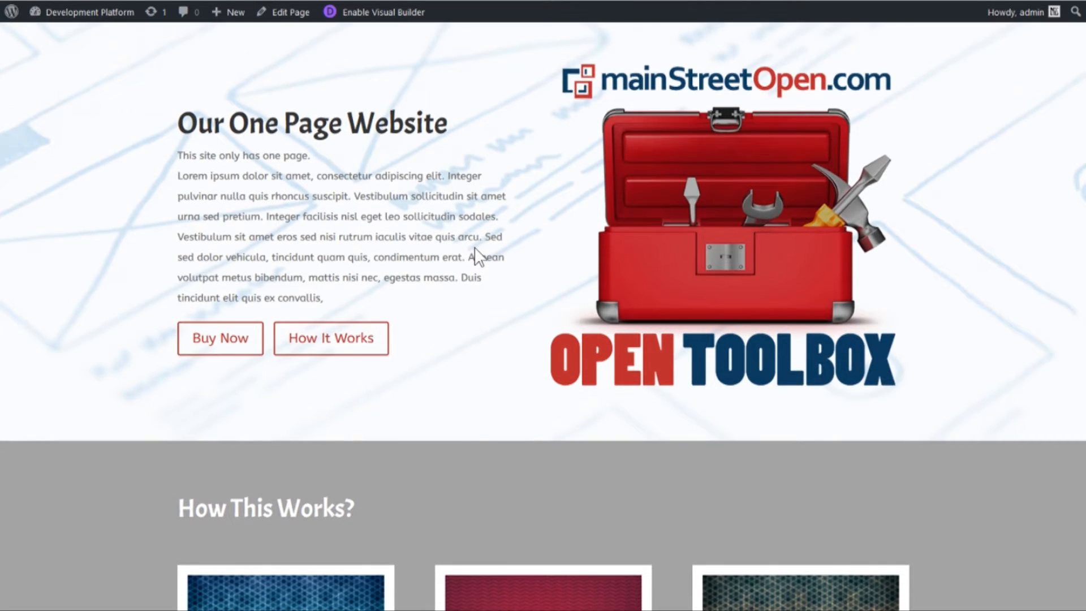
{"action": "scroll", "coordinate": [533, 230], "scroll_direction": "down", "scroll_amount": 1}
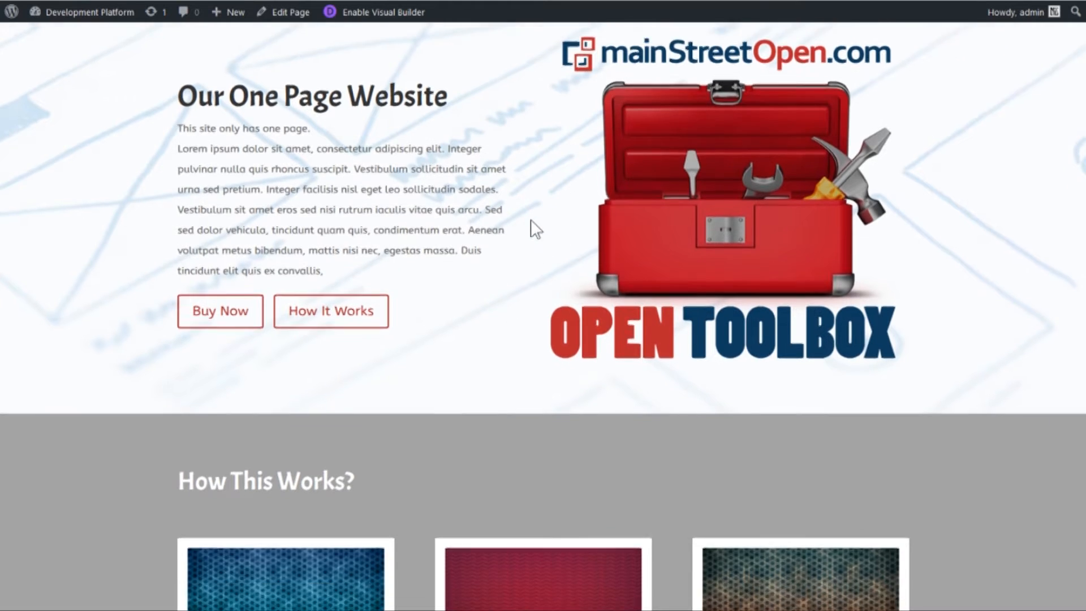
{"action": "scroll", "coordinate": [534, 230], "scroll_direction": "up", "scroll_amount": 1}
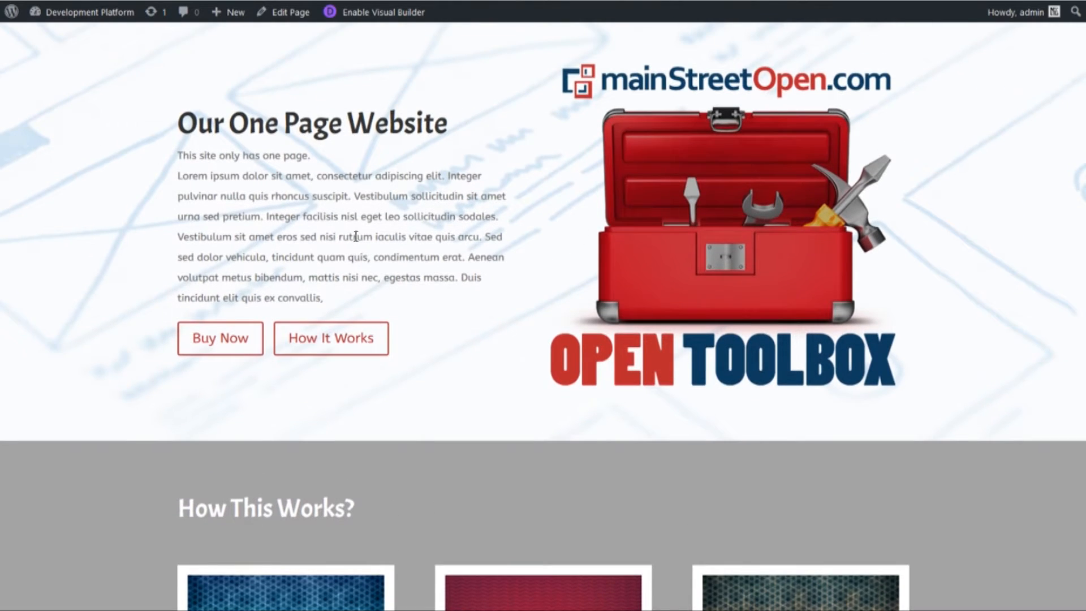
{"action": "scroll", "coordinate": [491, 235], "scroll_direction": "down", "scroll_amount": 3}
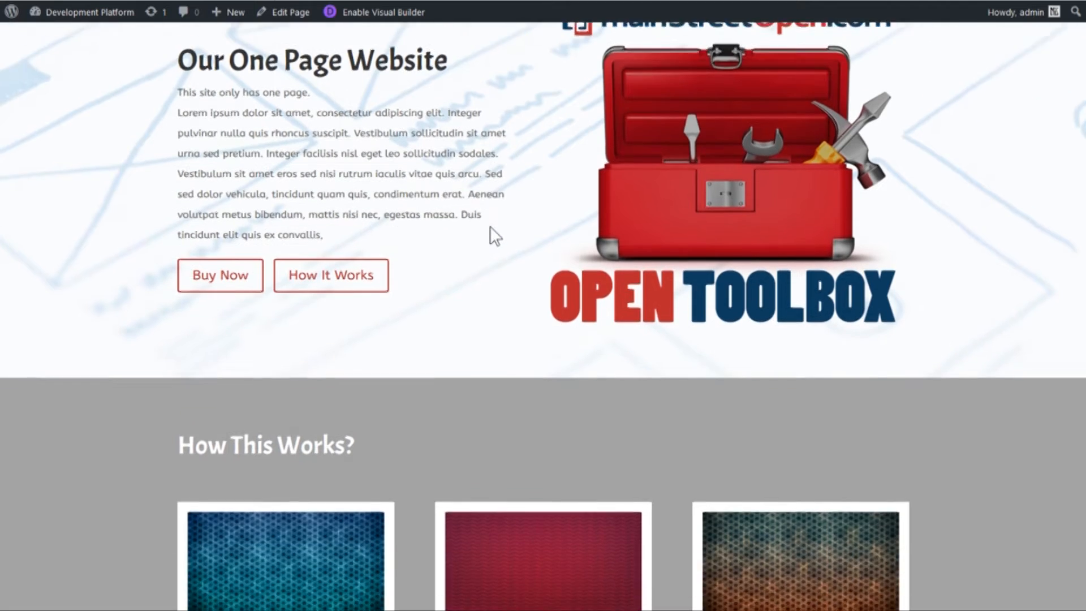
{"action": "scroll", "coordinate": [491, 235], "scroll_direction": "up", "scroll_amount": 3}
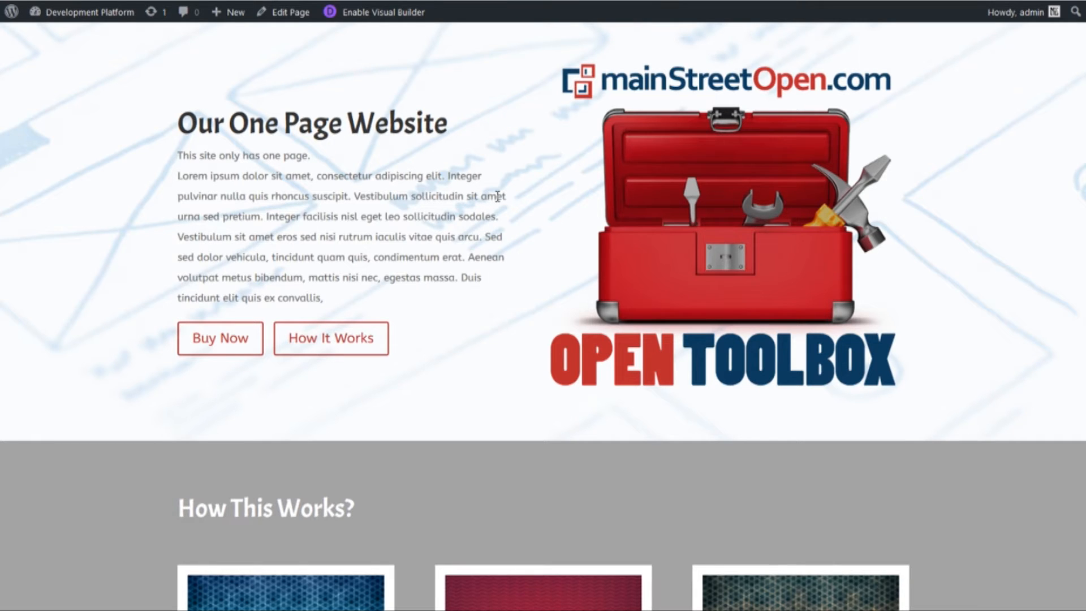
{"action": "scroll", "coordinate": [497, 196], "scroll_direction": "down", "scroll_amount": 2}
{"action": "scroll", "coordinate": [496, 197], "scroll_direction": "down", "scroll_amount": 1}
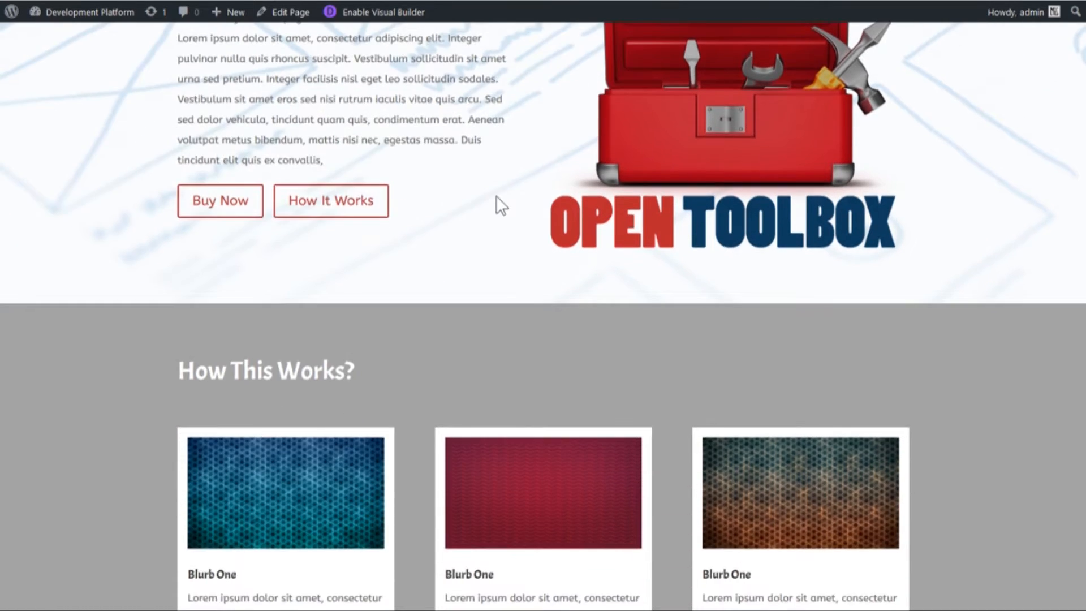
{"action": "scroll", "coordinate": [492, 201], "scroll_direction": "up", "scroll_amount": 3}
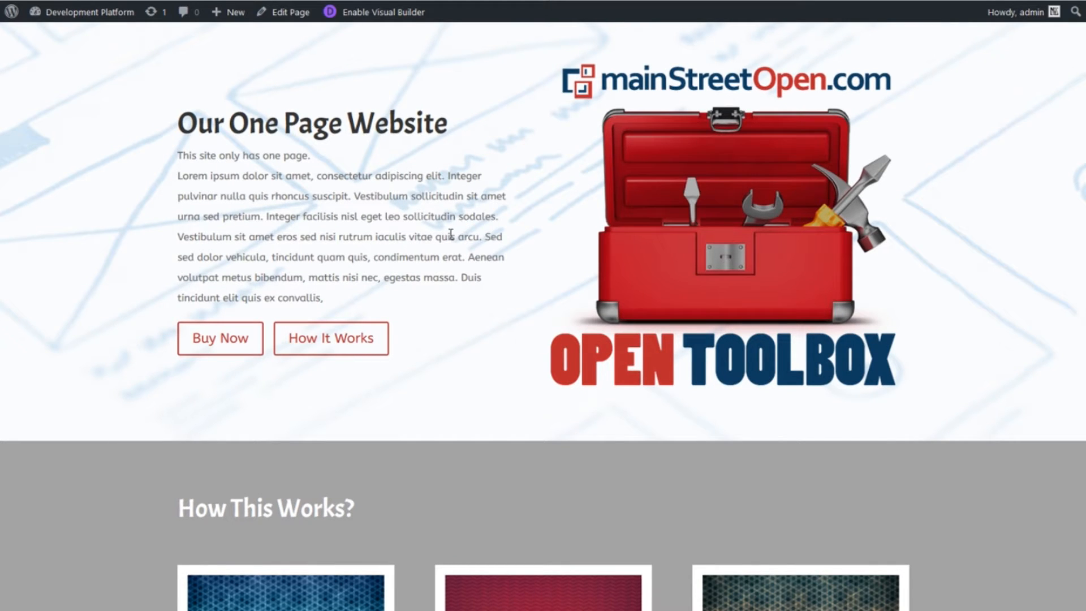
{"action": "scroll", "coordinate": [456, 250], "scroll_direction": "down", "scroll_amount": 1}
{"action": "scroll", "coordinate": [456, 250], "scroll_direction": "up", "scroll_amount": 1}
{"action": "scroll", "coordinate": [458, 244], "scroll_direction": "down", "scroll_amount": 1}
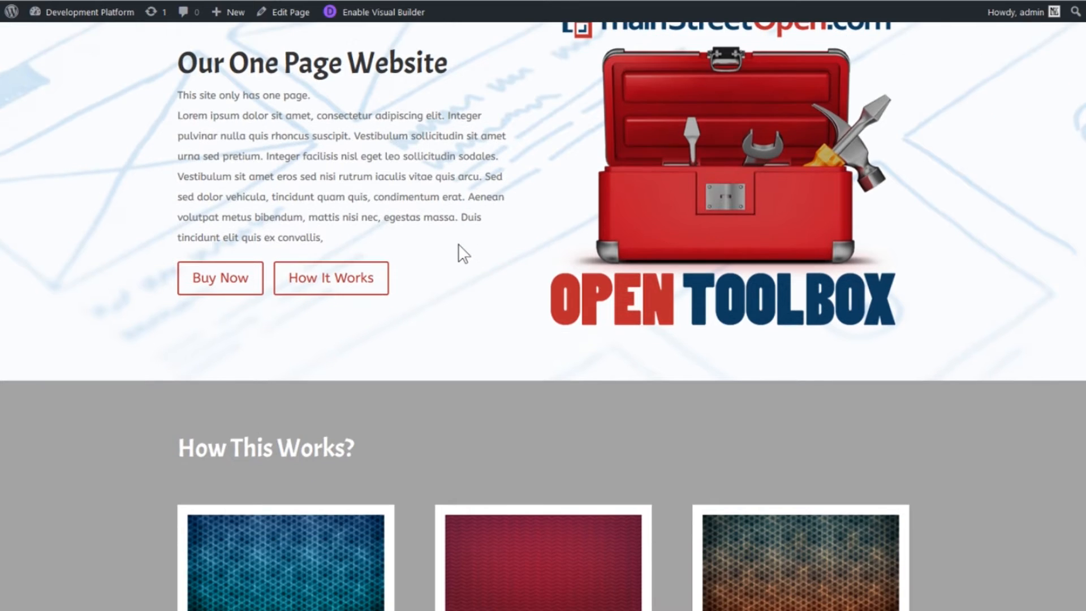
{"action": "scroll", "coordinate": [458, 243], "scroll_direction": "down", "scroll_amount": 1}
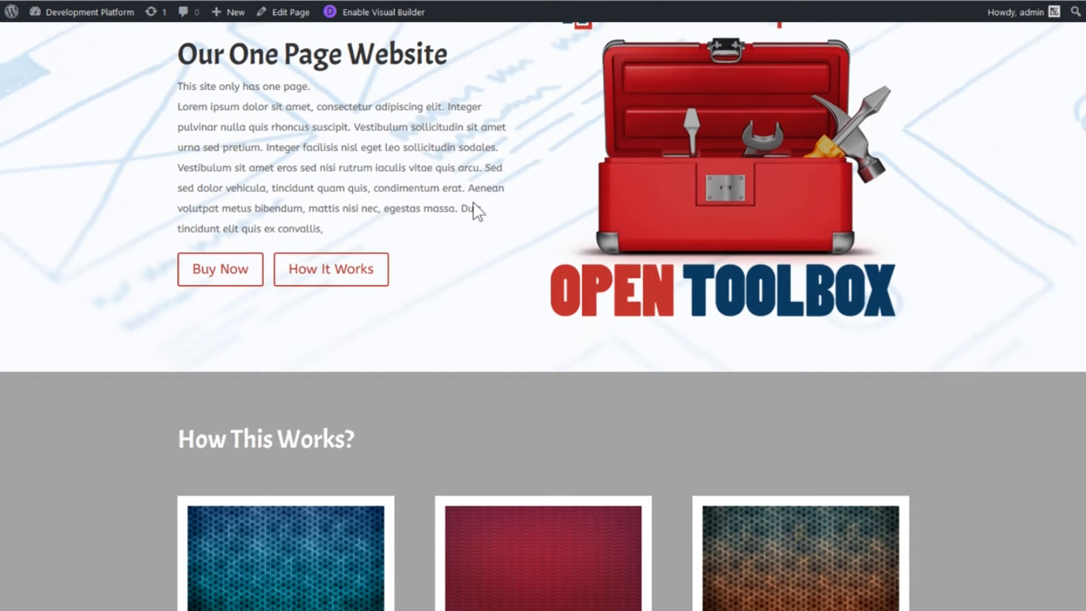
{"action": "scroll", "coordinate": [436, 211], "scroll_direction": "up", "scroll_amount": 1}
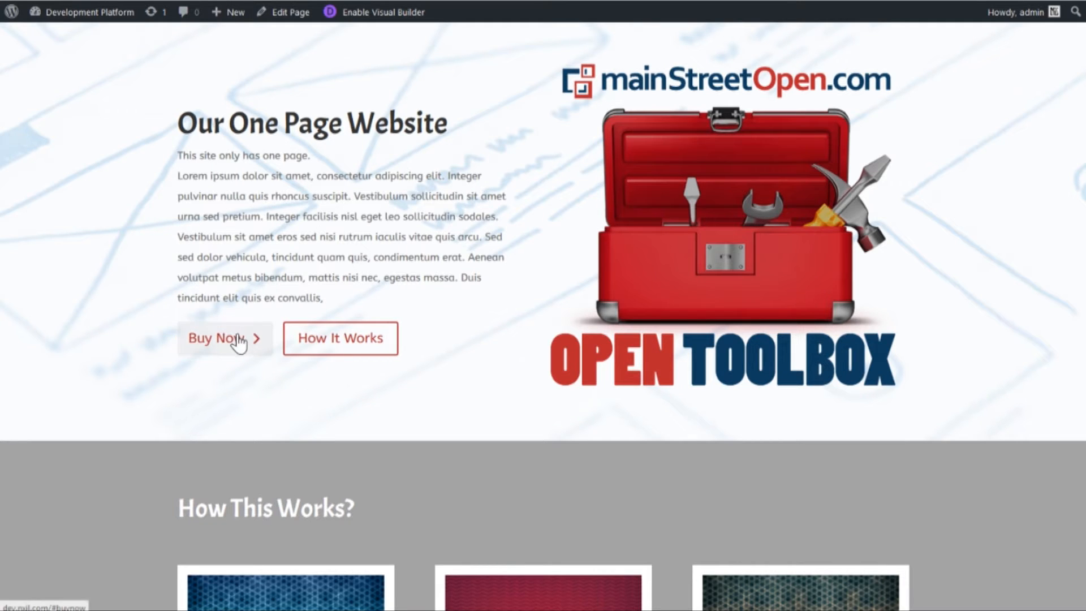
- Follow the How It Works link and look through the blurbs, Follow Us icons and Ready? Buy Now! section below
{"action": "scroll", "coordinate": [328, 345], "scroll_direction": "down", "scroll_amount": 1}
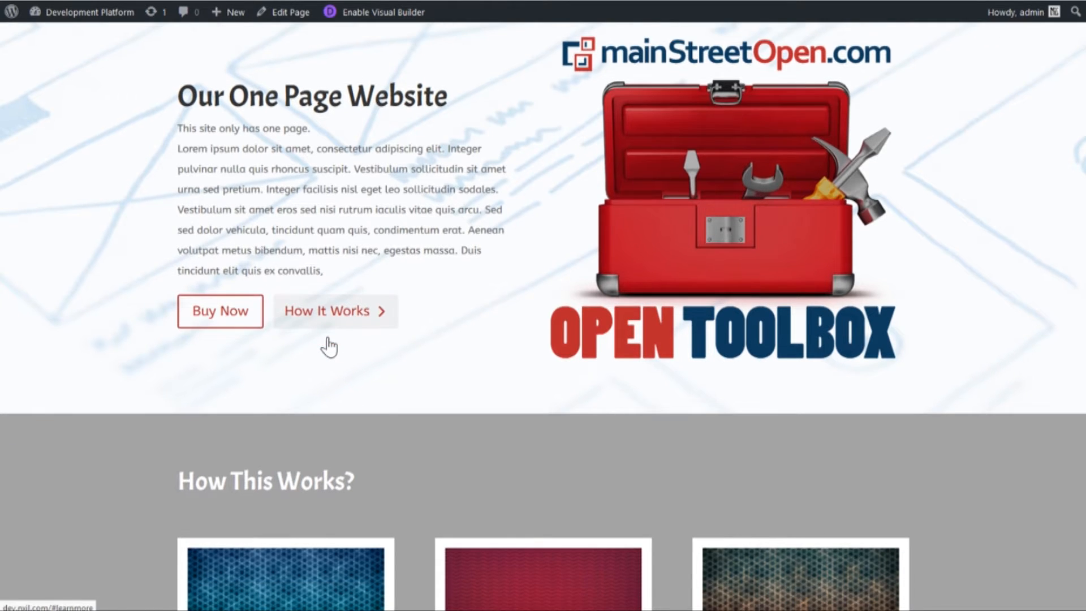
{"action": "left_click", "coordinate": [328, 339]}
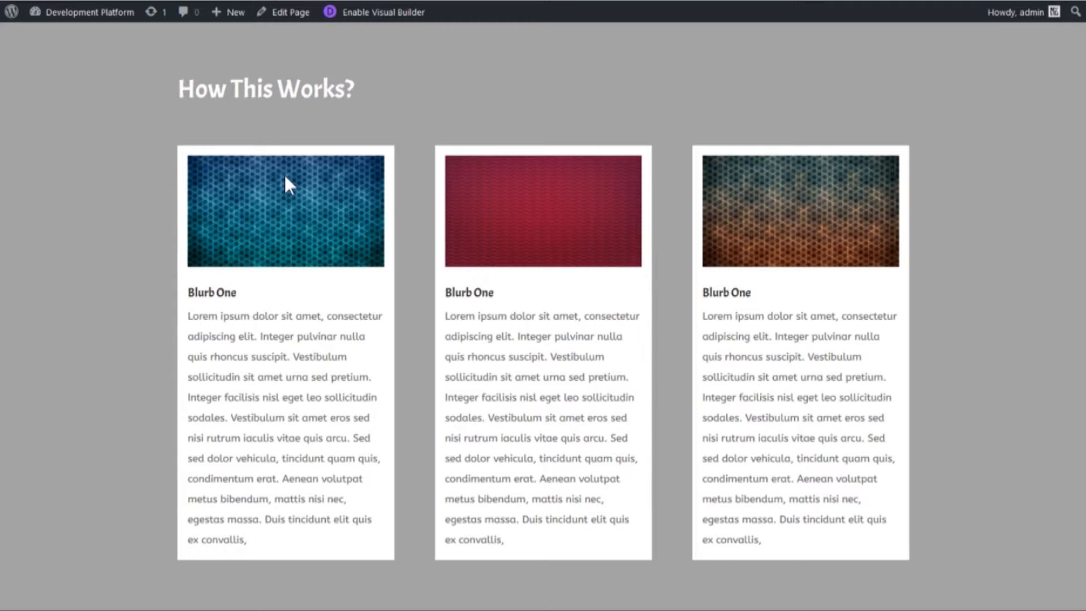
{"action": "scroll", "coordinate": [708, 314], "scroll_direction": "down", "scroll_amount": 5}
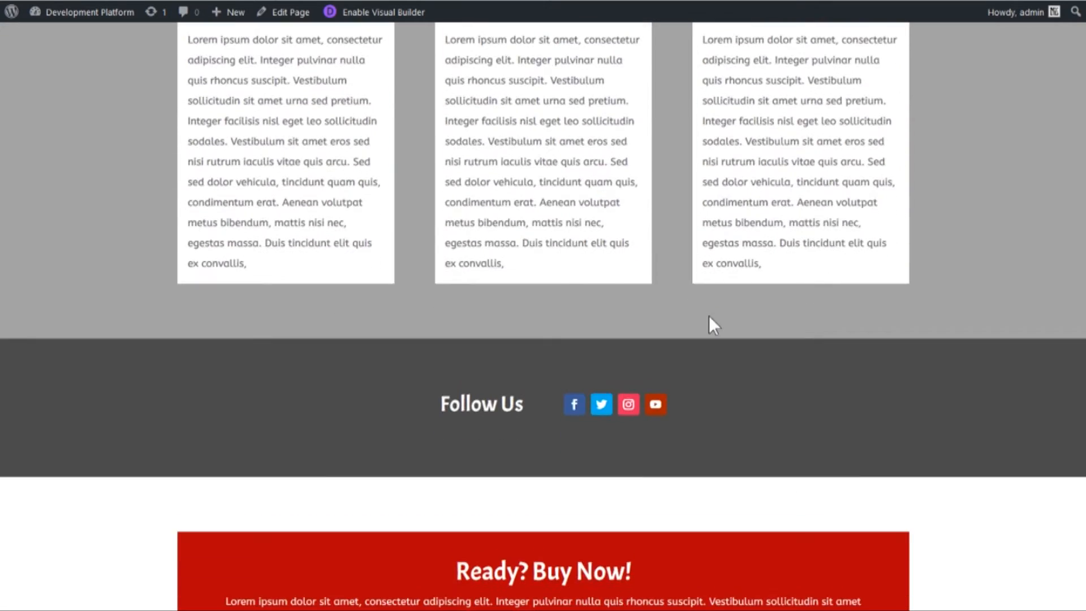
{"action": "scroll", "coordinate": [708, 315], "scroll_direction": "down", "scroll_amount": 1}
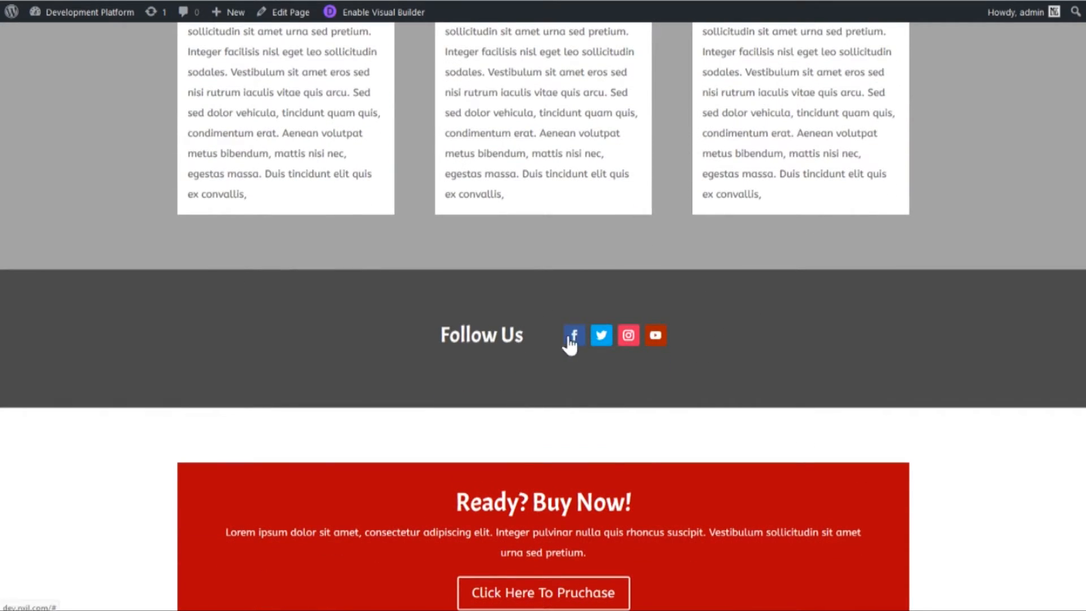
{"action": "scroll", "coordinate": [739, 353], "scroll_direction": "down", "scroll_amount": 1}
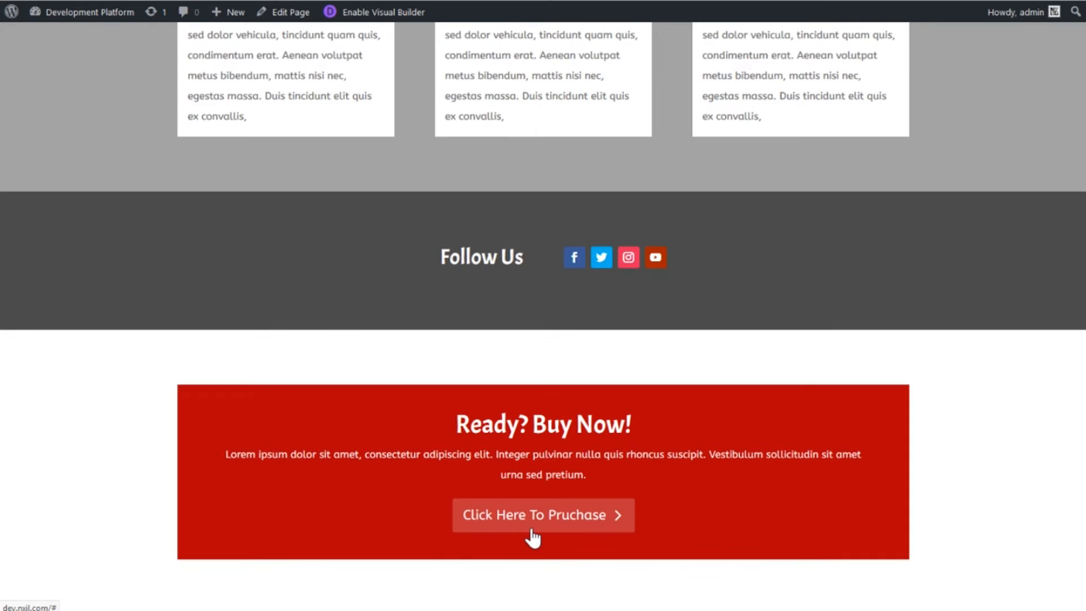
{"action": "scroll", "coordinate": [425, 260], "scroll_direction": "up", "scroll_amount": 14}
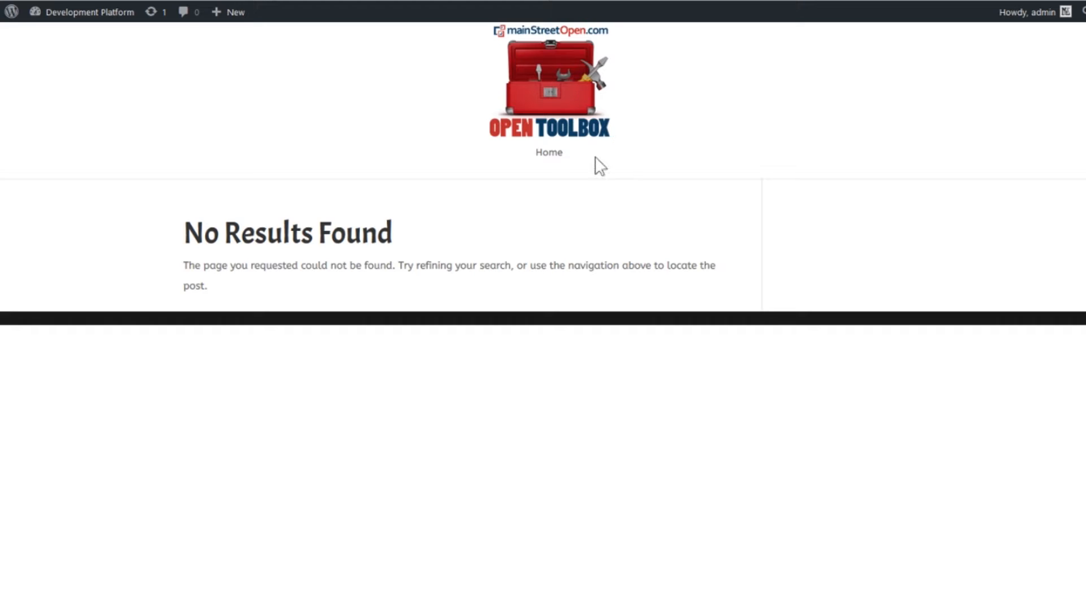
- Open the Home page from the site navigation beneath the Open Toolbox logo
{"action": "left_click_drag", "start_coordinate": [489, 82], "coordinate": [539, 63]}
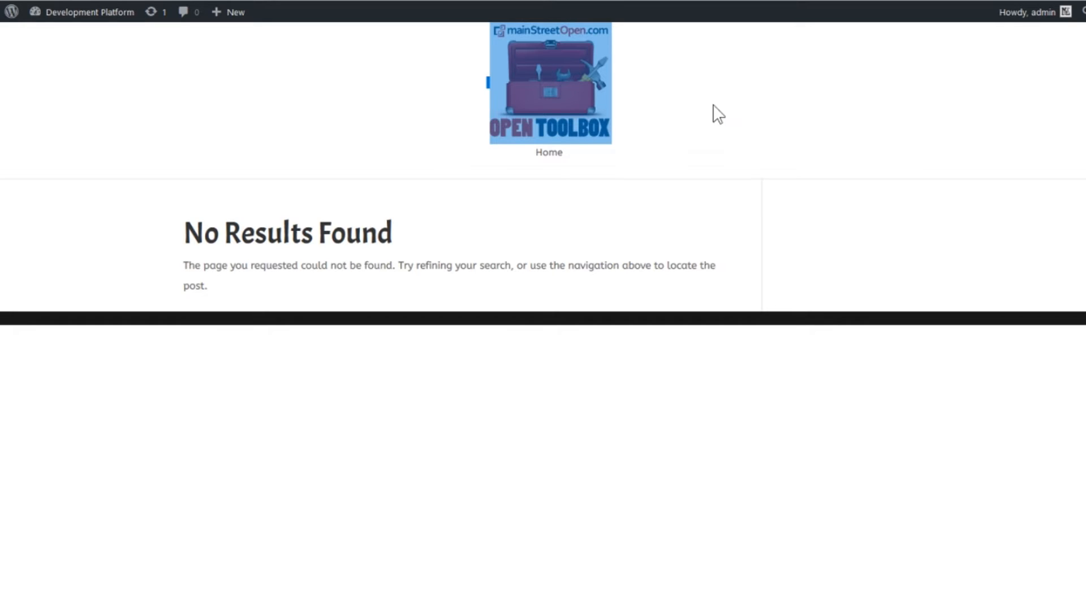
{"action": "left_click", "coordinate": [583, 163]}
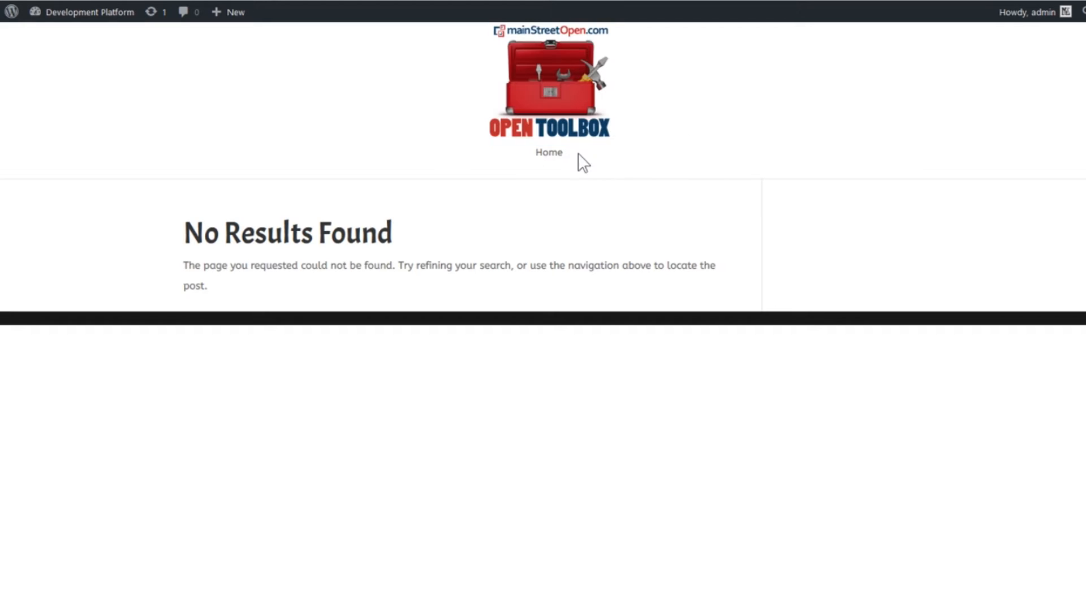
{"action": "left_click_drag", "start_coordinate": [533, 160], "coordinate": [612, 158]}
{"action": "left_click", "coordinate": [541, 156]}
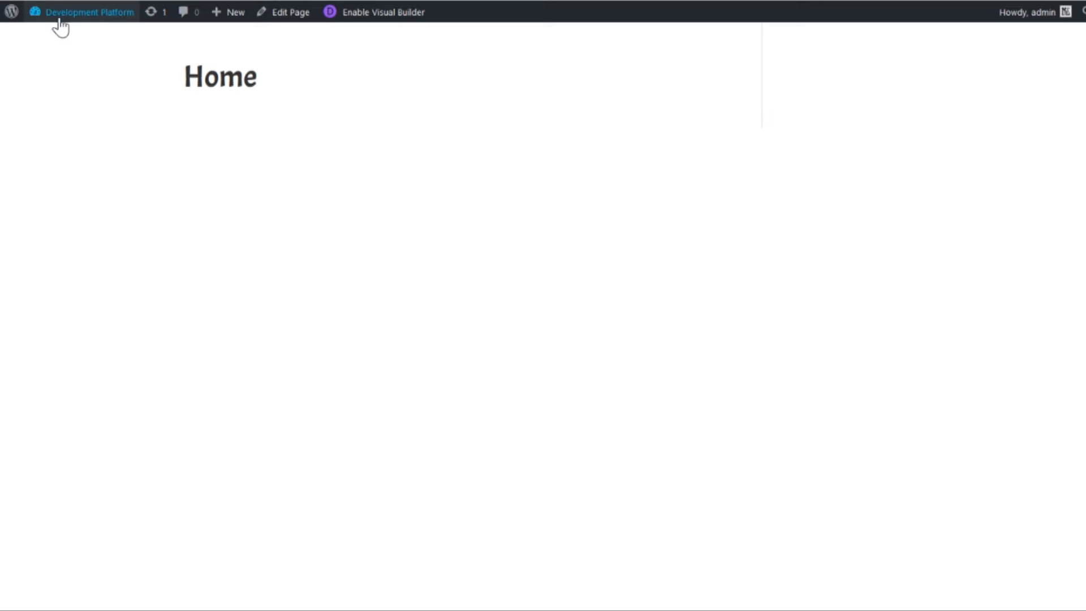
- In the Reading Settings, use a static page with Home as the homepage and Blog as the posts page, and save
{"action": "left_click", "coordinate": [5, 0]}
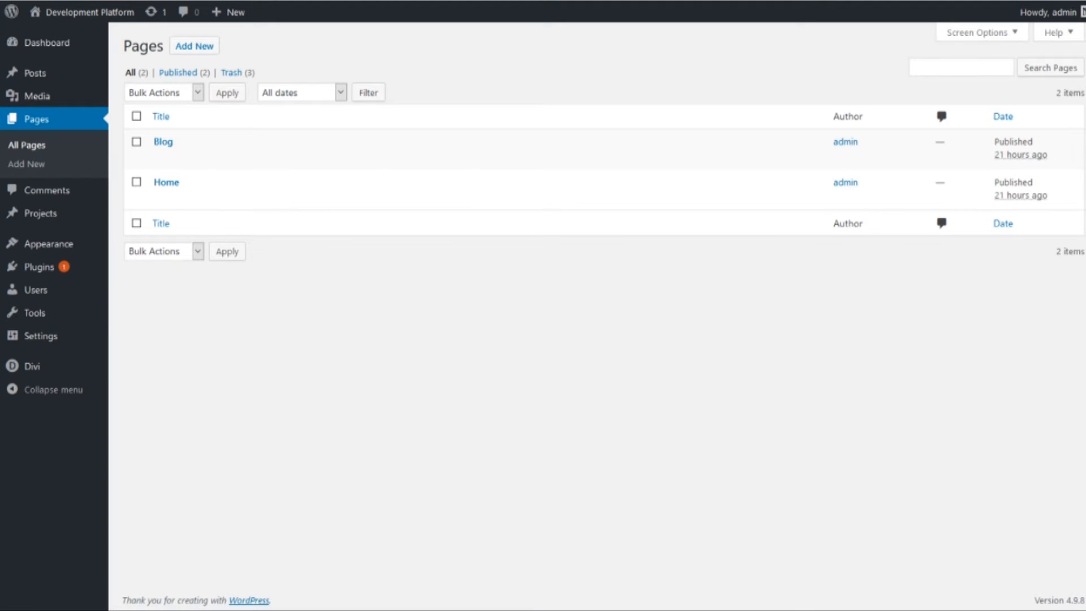
{"action": "mouse_move", "coordinate": [97, 344]}
{"action": "left_click", "coordinate": [142, 381]}
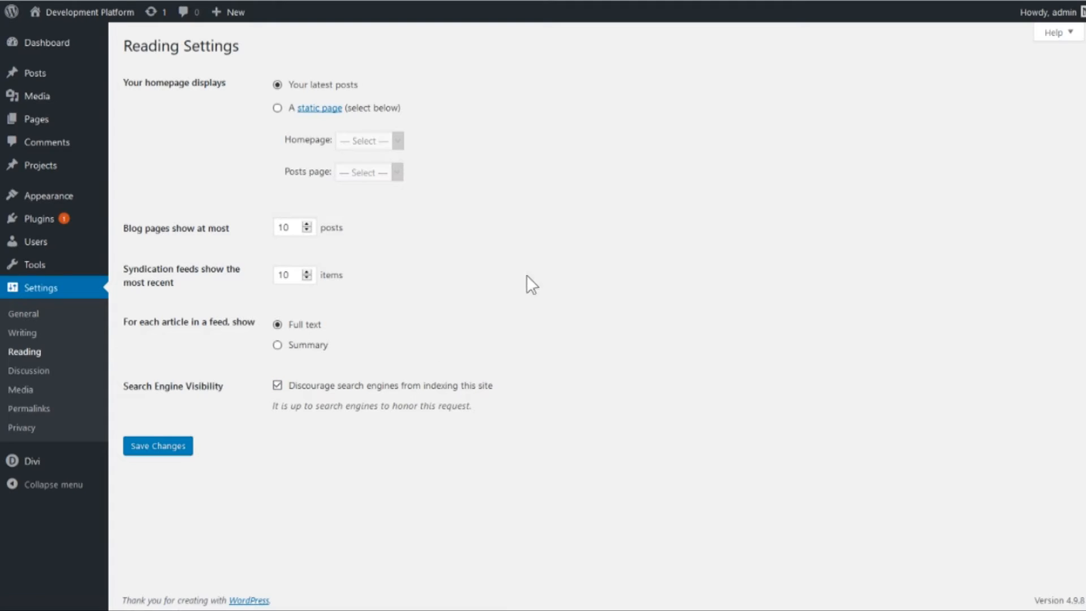
{"action": "left_click", "coordinate": [277, 108]}
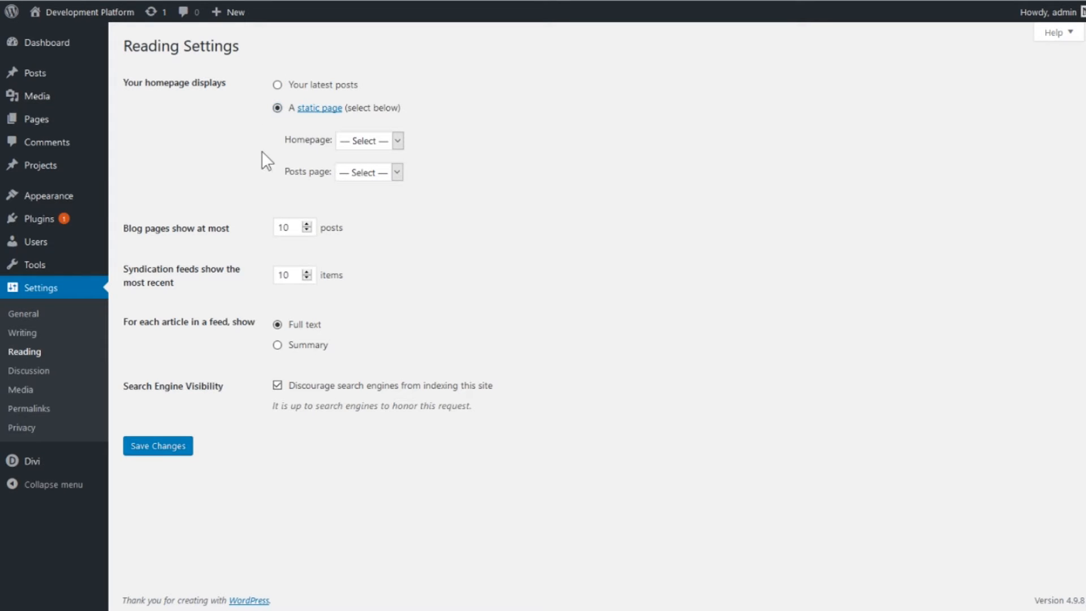
{"action": "left_click", "coordinate": [363, 187]}
{"action": "left_click", "coordinate": [394, 187]}
{"action": "left_click", "coordinate": [398, 173]}
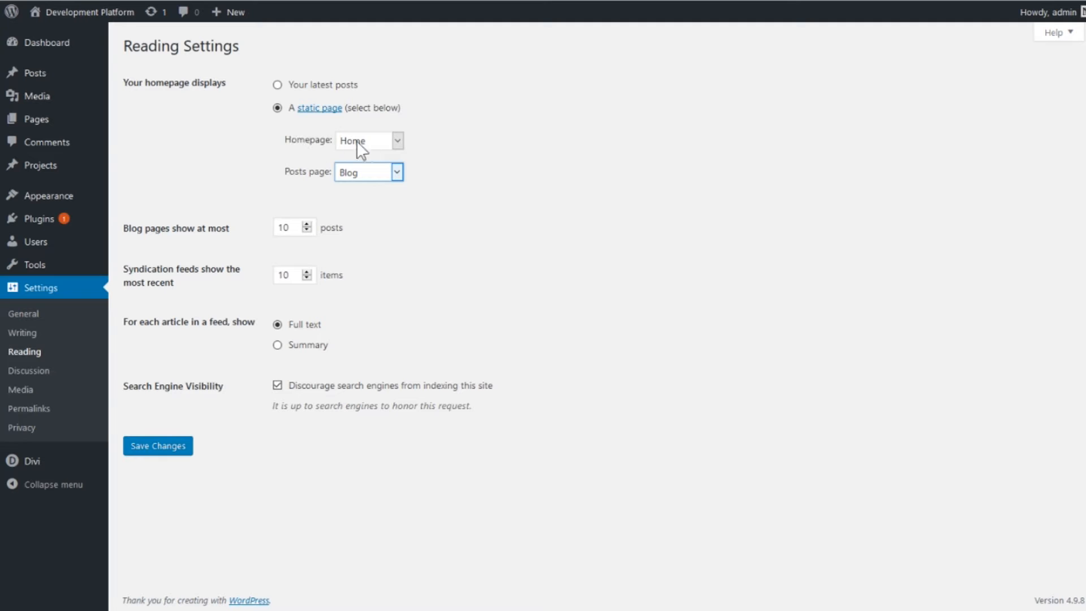
{"action": "left_click", "coordinate": [180, 450]}
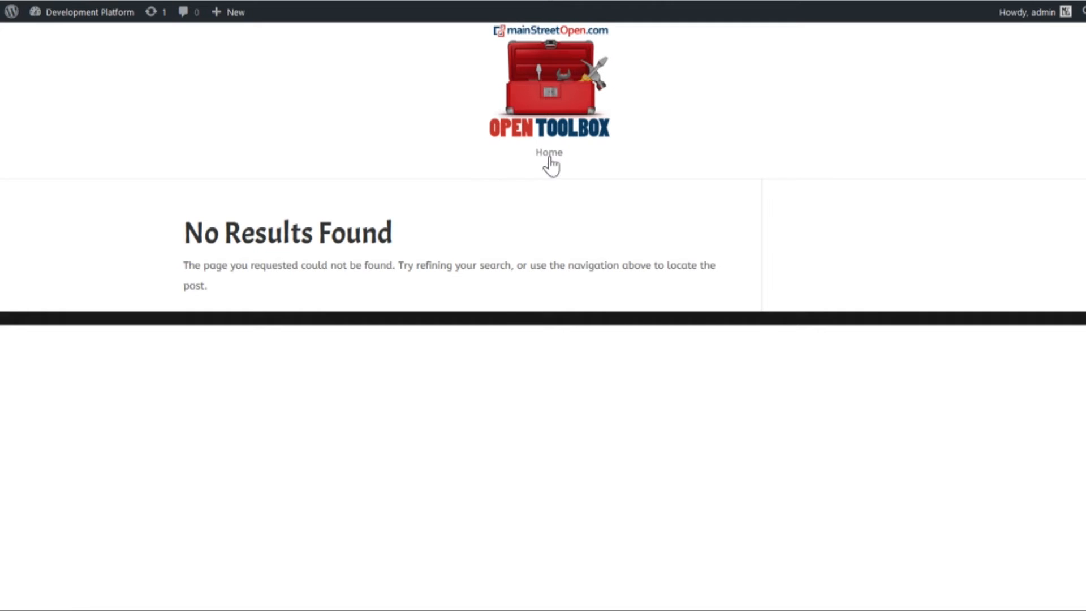
- Check the site's Home link, and open the Home page for editing from the list of all pages
{"action": "left_click", "coordinate": [548, 153]}
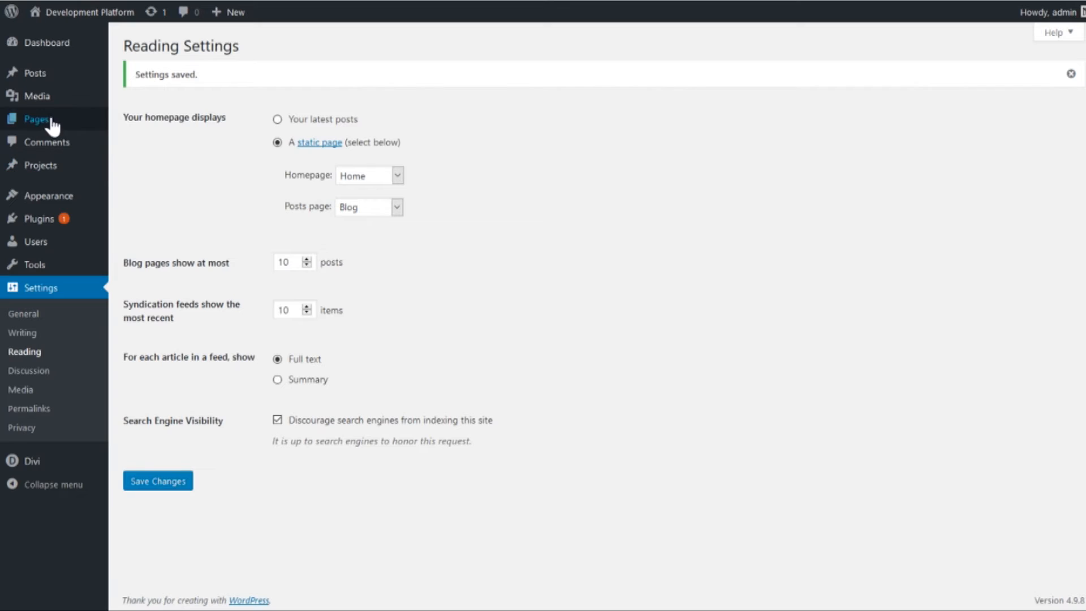
{"action": "mouse_move", "coordinate": [49, 121]}
{"action": "left_click", "coordinate": [179, 129]}
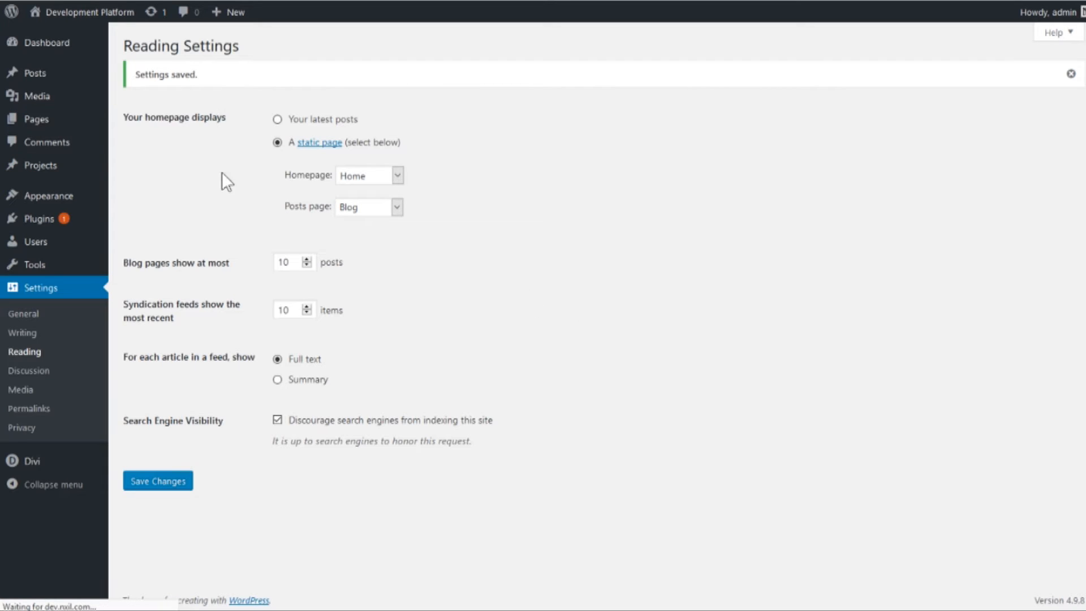
{"action": "mouse_move", "coordinate": [217, 172]}
{"action": "left_click", "coordinate": [160, 204]}
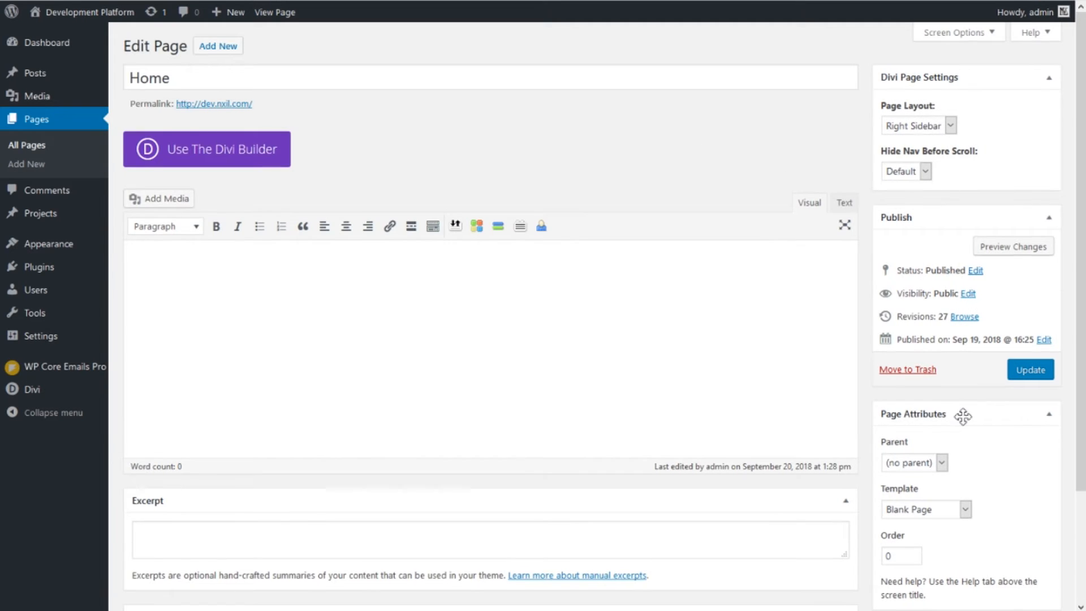
- Use the Blank Page template for the Home page and switch its editor to the Divi Builder
{"action": "scroll", "coordinate": [916, 339], "scroll_direction": "down", "scroll_amount": 1}
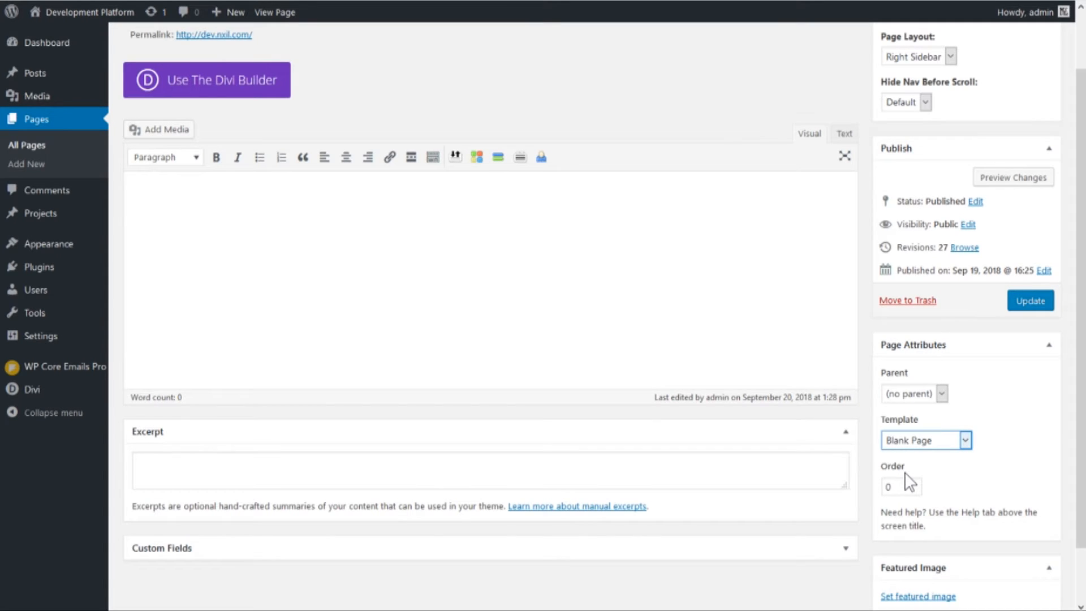
{"action": "scroll", "coordinate": [870, 370], "scroll_direction": "up", "scroll_amount": 2}
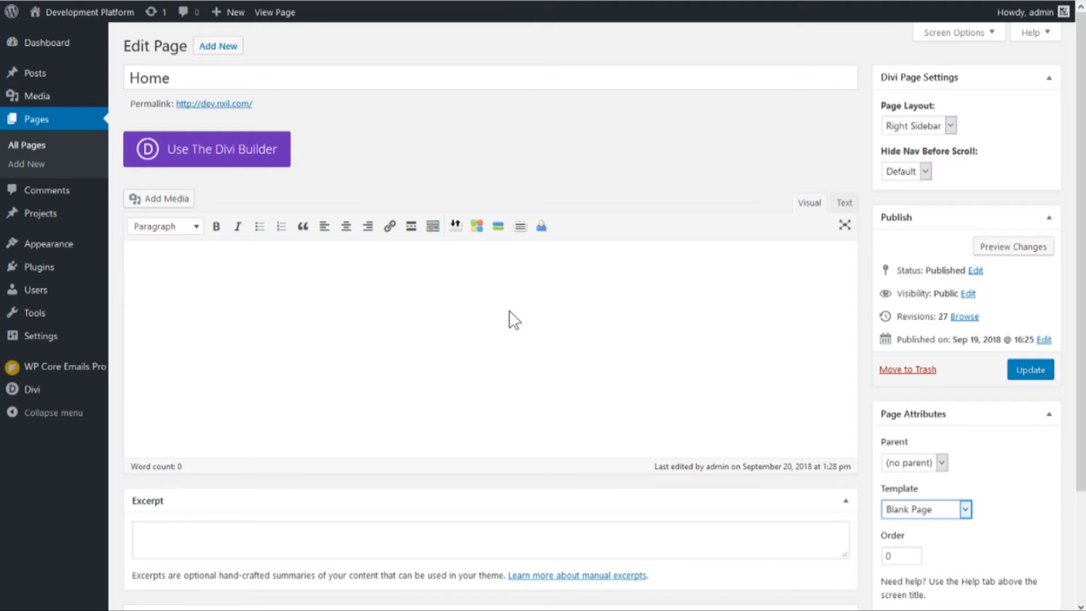
{"action": "scroll", "coordinate": [915, 498], "scroll_direction": "down", "scroll_amount": 1}
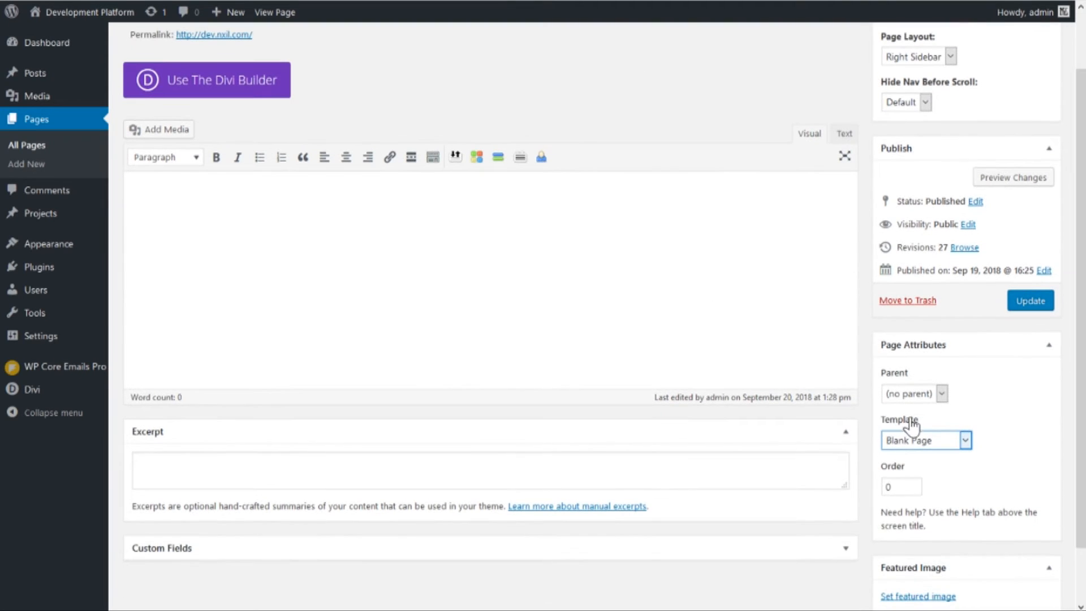
{"action": "scroll", "coordinate": [873, 405], "scroll_direction": "up", "scroll_amount": 1}
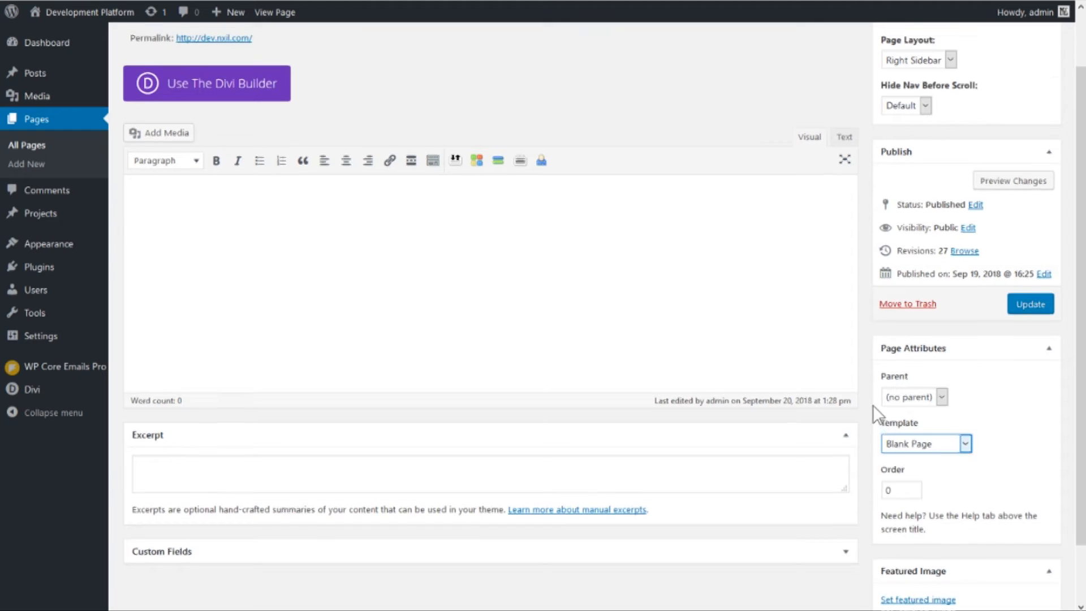
{"action": "left_click", "coordinate": [764, 148]}
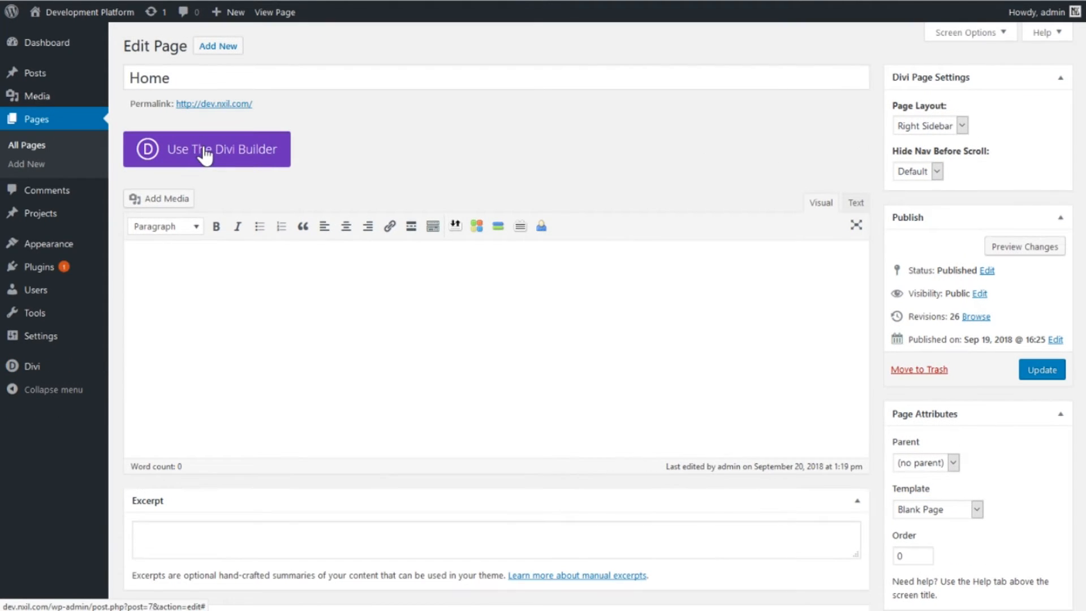
{"action": "left_click", "coordinate": [204, 153]}
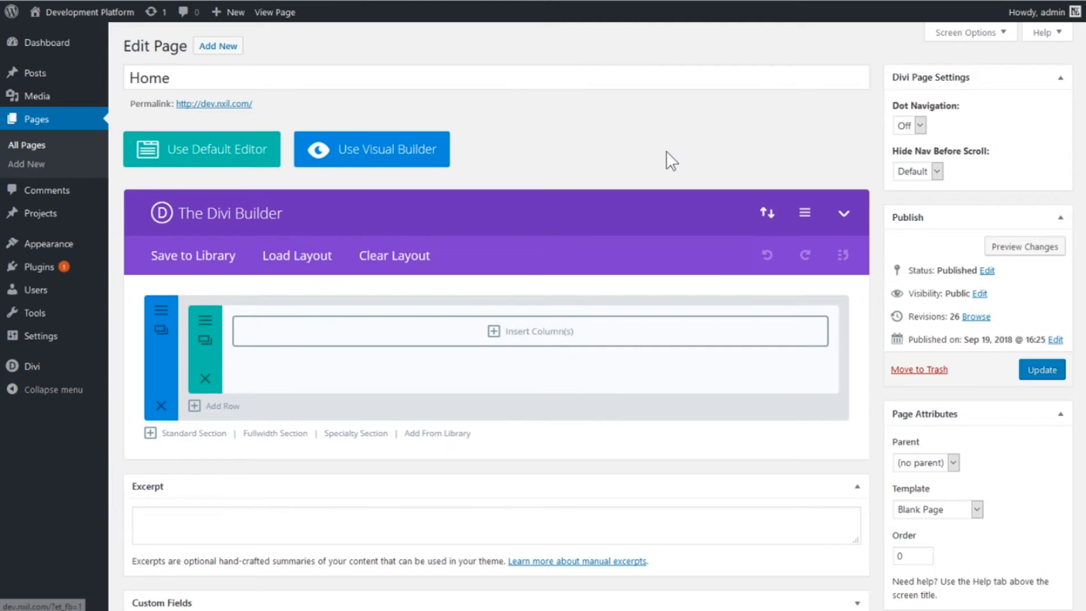
- Load the last OnePageWebsite layout from the saved layouts into the Home page
{"action": "scroll", "coordinate": [565, 145], "scroll_direction": "down", "scroll_amount": 1}
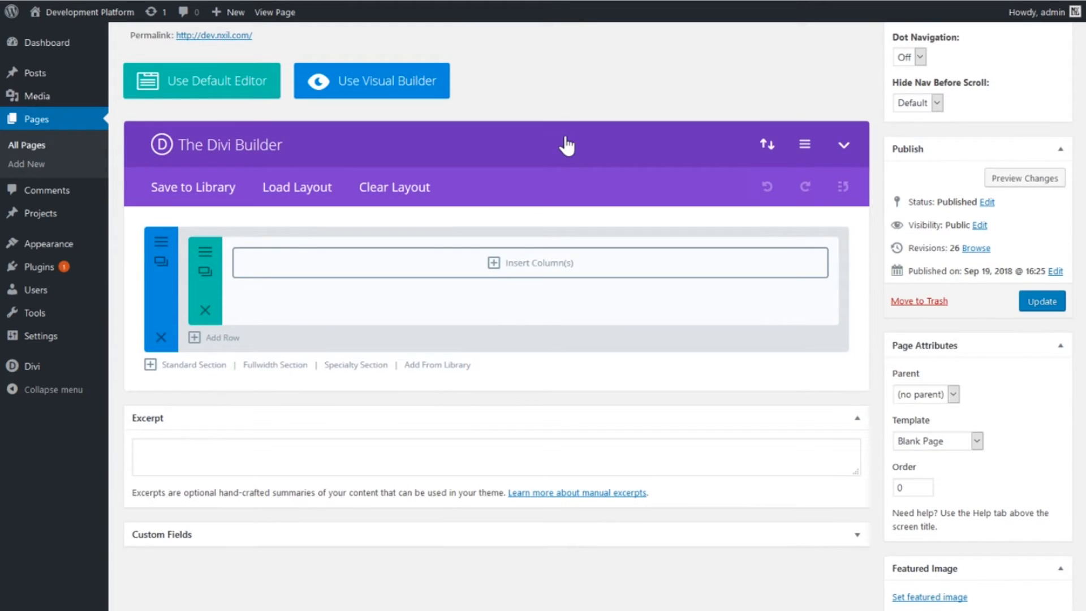
{"action": "scroll", "coordinate": [435, 419], "scroll_direction": "up", "scroll_amount": 1}
{"action": "scroll", "coordinate": [540, 187], "scroll_direction": "down", "scroll_amount": 1}
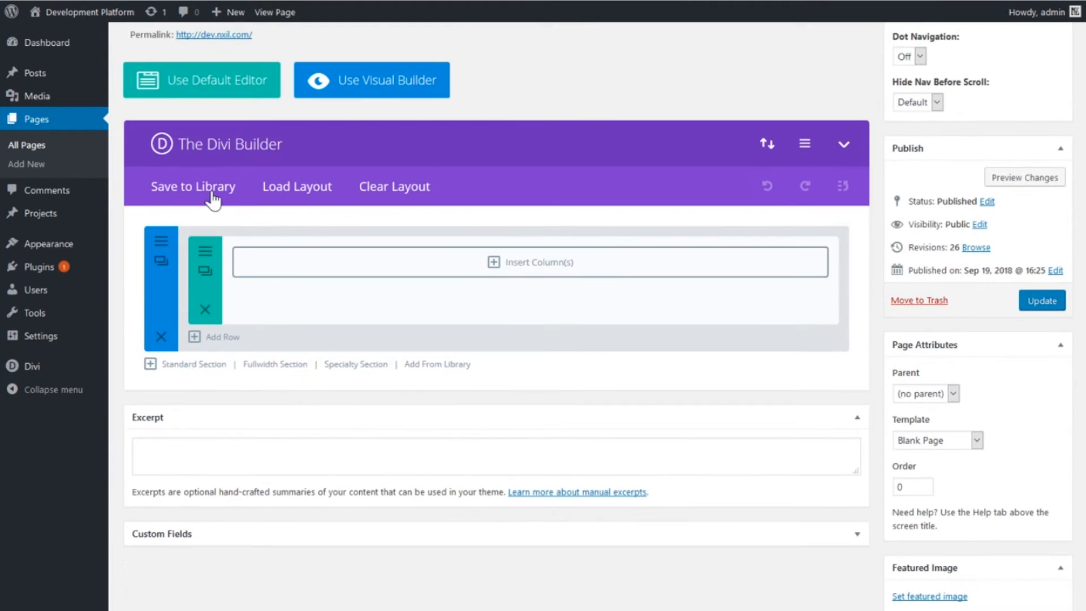
{"action": "left_click", "coordinate": [323, 199]}
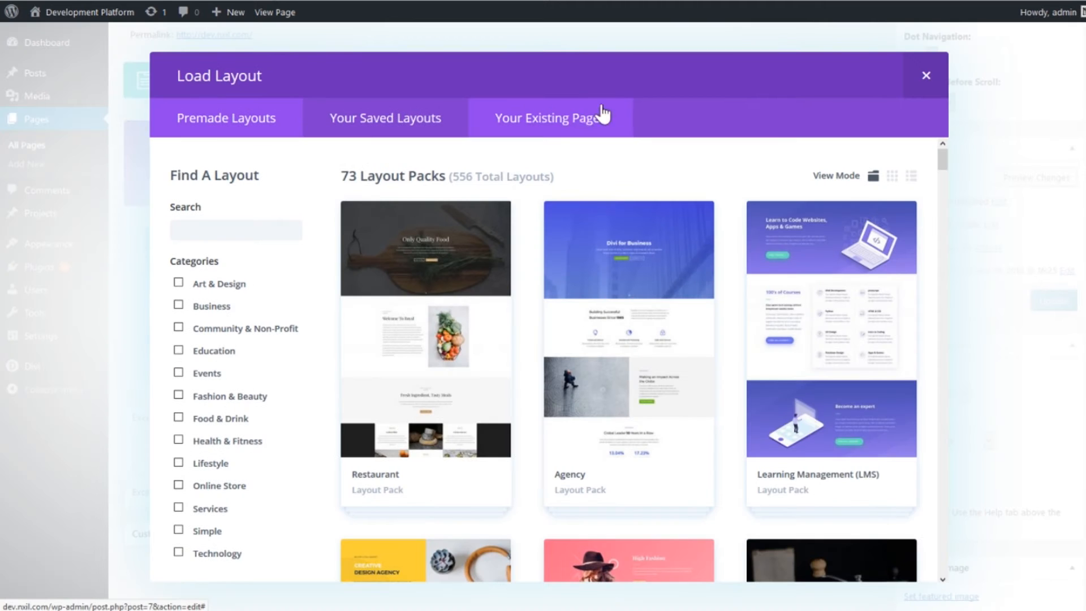
{"action": "left_click", "coordinate": [558, 120]}
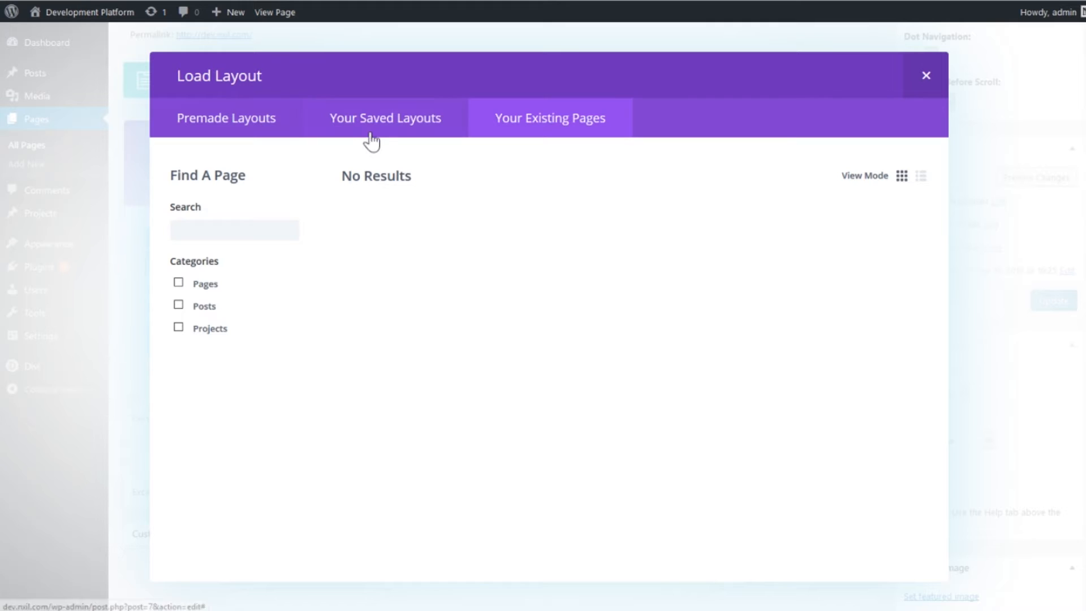
{"action": "left_click", "coordinate": [371, 131]}
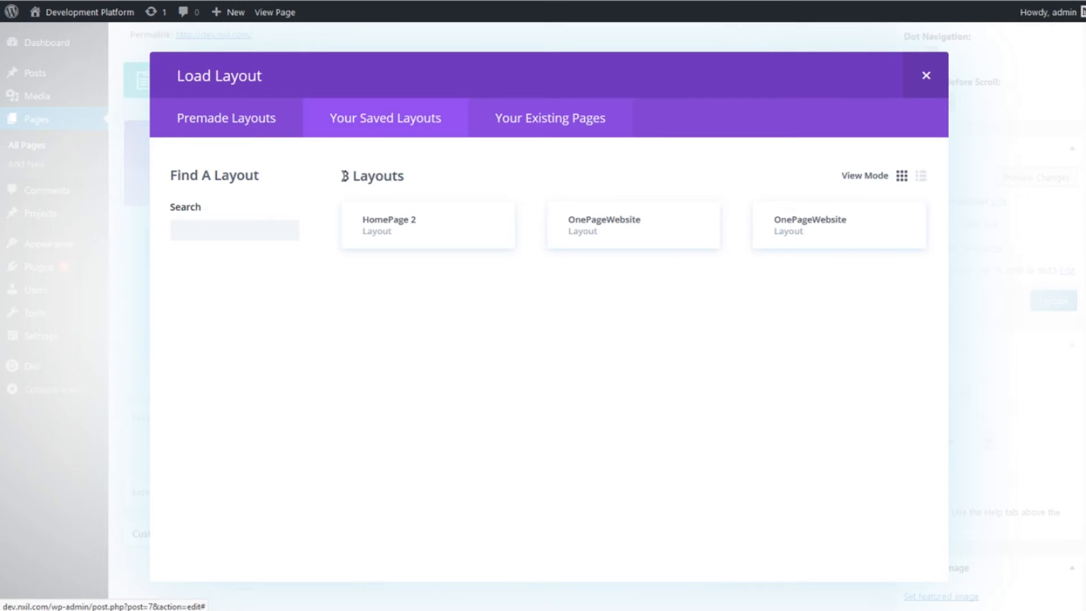
{"action": "left_click", "coordinate": [792, 226]}
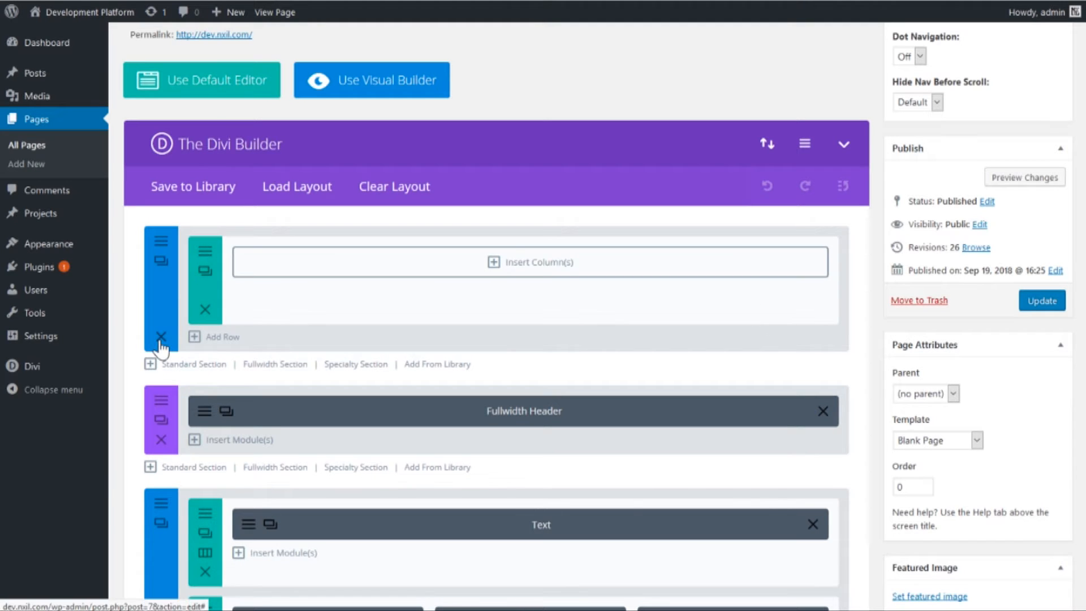
- Delete the empty standard section above the Fullwidth Header and look over the sections of the loaded layout
{"action": "left_click", "coordinate": [161, 337]}
{"action": "scroll", "coordinate": [653, 163], "scroll_direction": "down", "scroll_amount": 2}
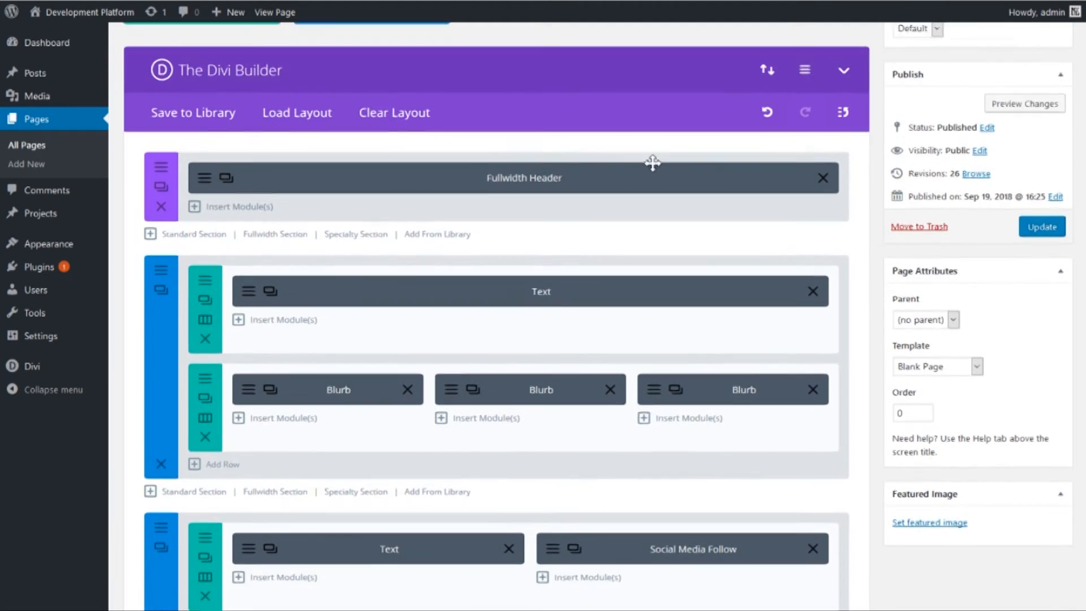
{"action": "scroll", "coordinate": [653, 162], "scroll_direction": "down", "scroll_amount": 1}
{"action": "scroll", "coordinate": [691, 187], "scroll_direction": "up", "scroll_amount": 3}
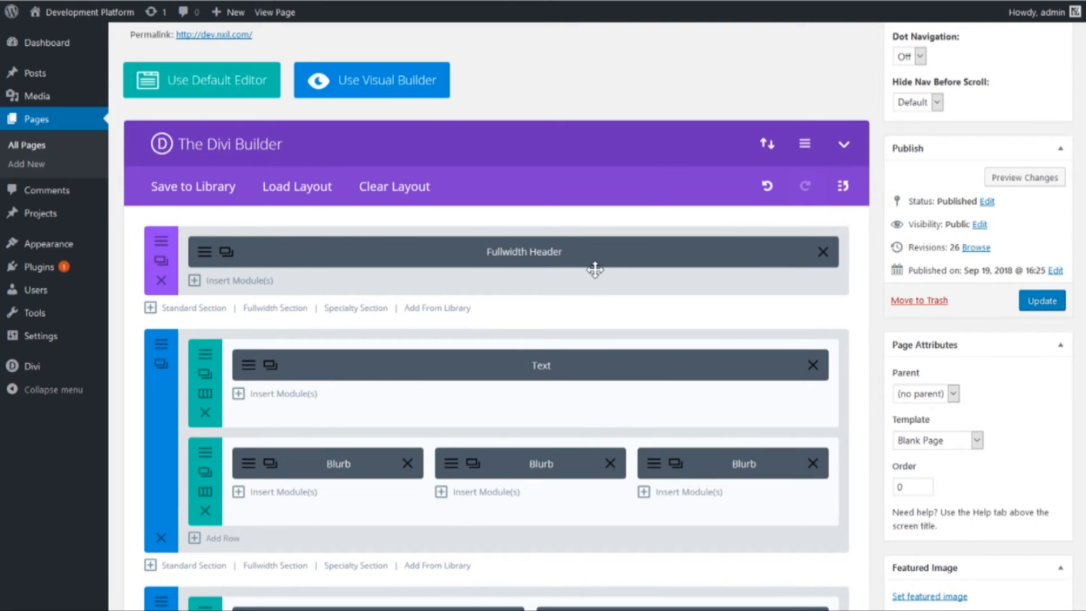
{"action": "scroll", "coordinate": [631, 210], "scroll_direction": "down", "scroll_amount": 1}
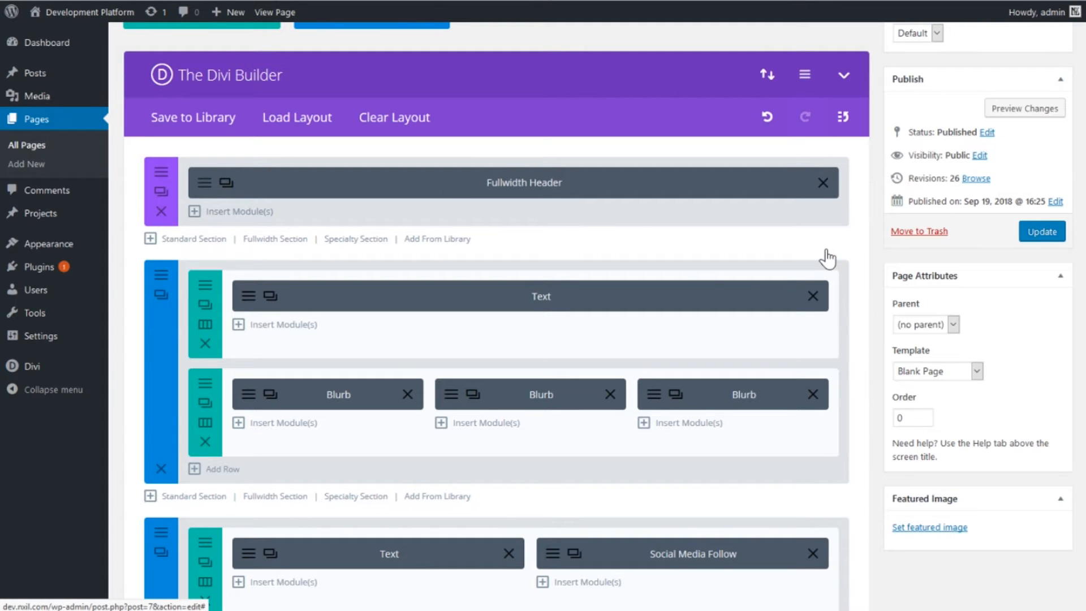
- Open the Fullwidth Header module's settings and review its title, subheading, button texts, content and links
{"action": "left_click", "coordinate": [635, 215]}
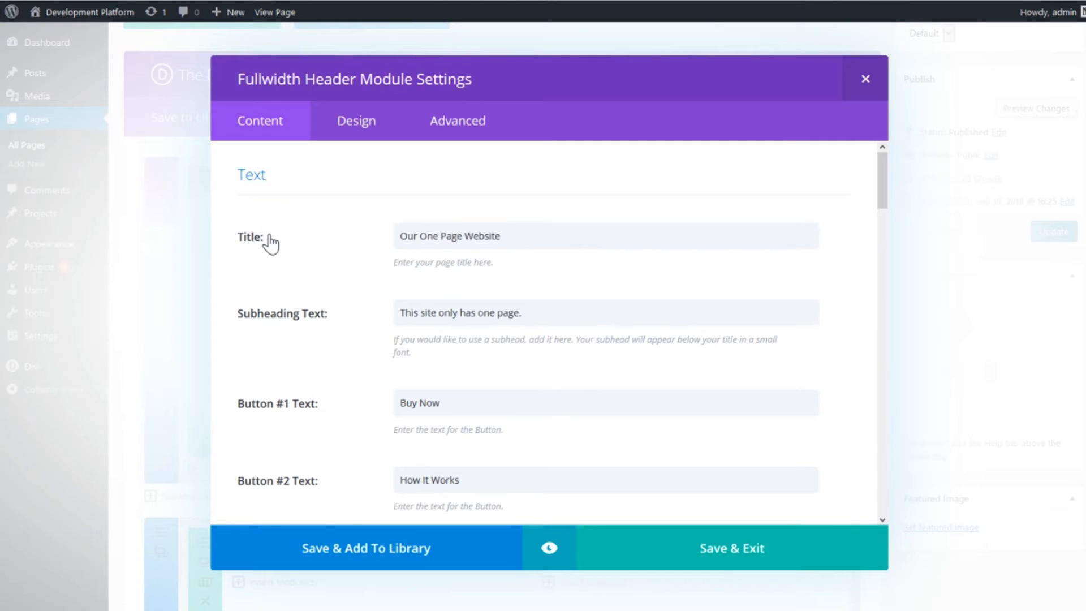
{"action": "scroll", "coordinate": [644, 218], "scroll_direction": "down", "scroll_amount": 2}
{"action": "scroll", "coordinate": [332, 252], "scroll_direction": "down", "scroll_amount": 5}
{"action": "scroll", "coordinate": [322, 239], "scroll_direction": "up", "scroll_amount": 8}
{"action": "scroll", "coordinate": [363, 247], "scroll_direction": "down", "scroll_amount": 4}
{"action": "scroll", "coordinate": [351, 249], "scroll_direction": "up", "scroll_amount": 2}
{"action": "scroll", "coordinate": [356, 247], "scroll_direction": "up", "scroll_amount": 2}
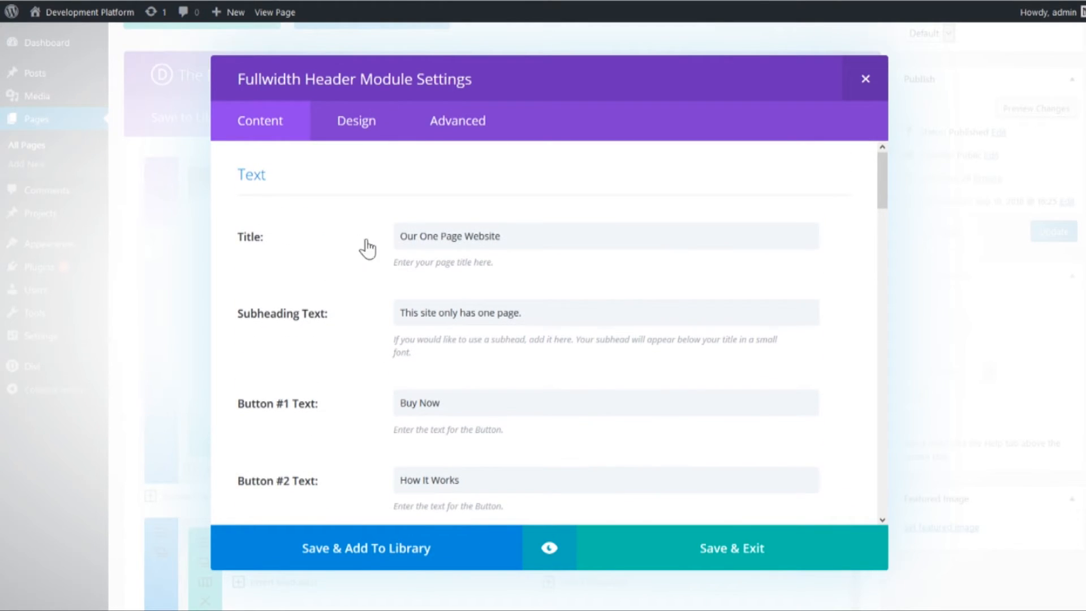
{"action": "scroll", "coordinate": [364, 247], "scroll_direction": "down", "scroll_amount": 4}
{"action": "scroll", "coordinate": [365, 249], "scroll_direction": "down", "scroll_amount": 2}
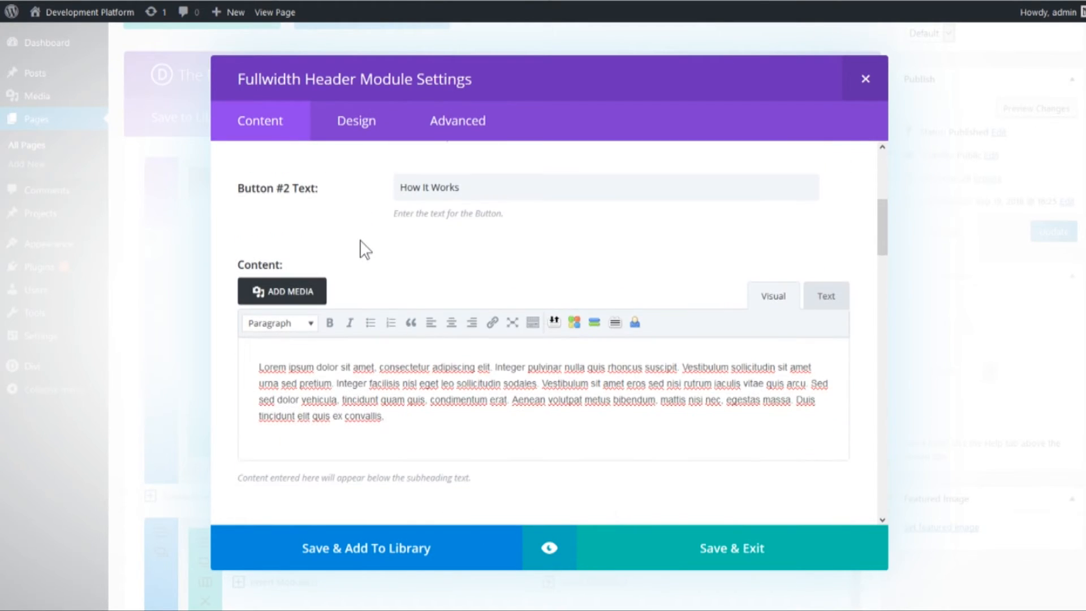
{"action": "scroll", "coordinate": [556, 284], "scroll_direction": "down", "scroll_amount": 3}
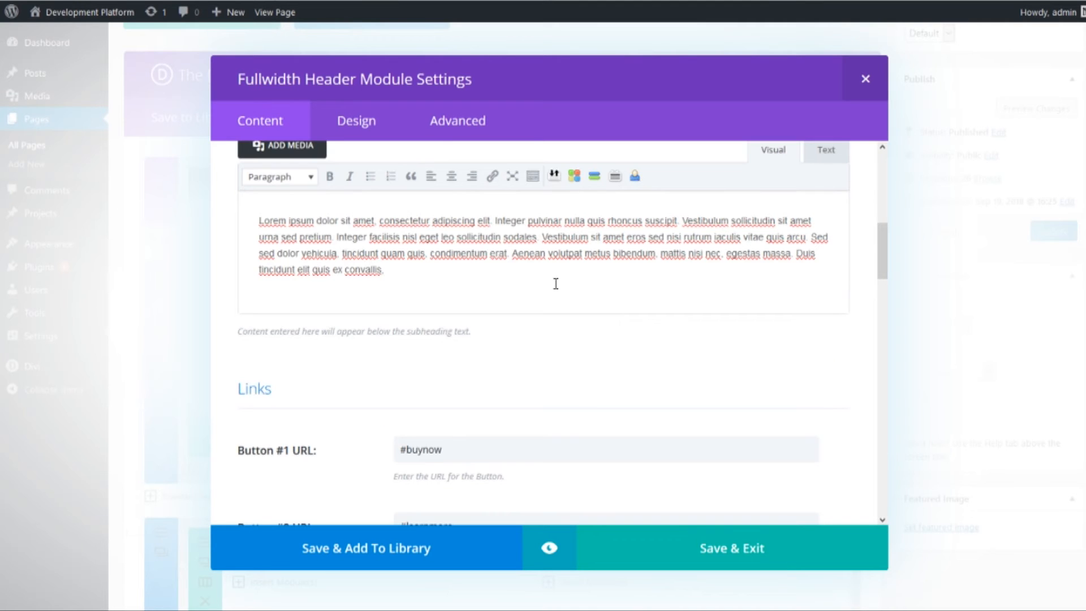
{"action": "scroll", "coordinate": [588, 317], "scroll_direction": "down", "scroll_amount": 1}
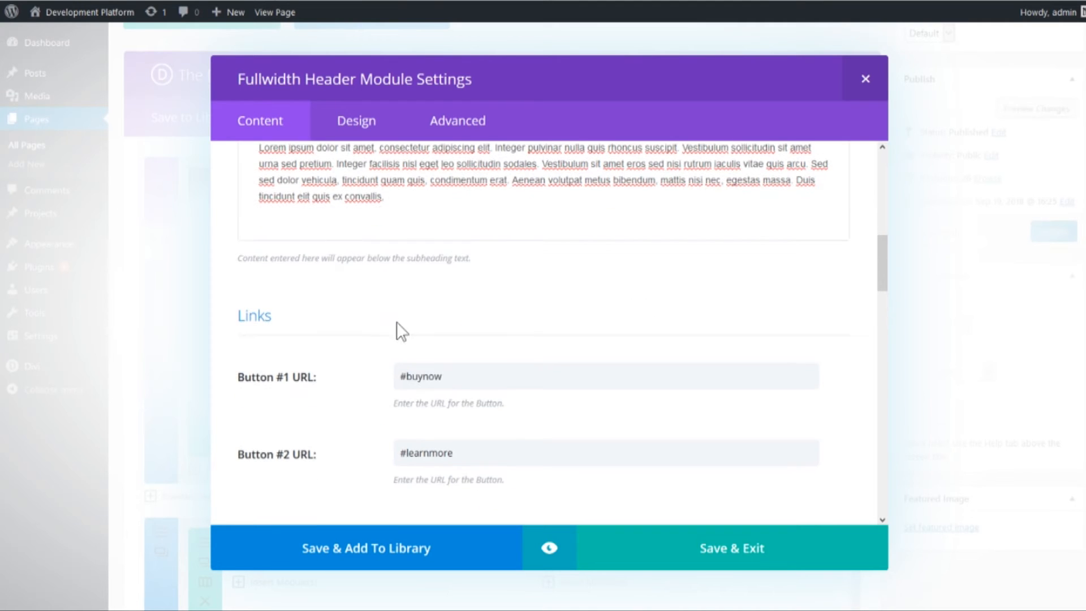
{"action": "scroll", "coordinate": [368, 317], "scroll_direction": "down", "scroll_amount": 1}
{"action": "scroll", "coordinate": [350, 309], "scroll_direction": "down", "scroll_amount": 1}
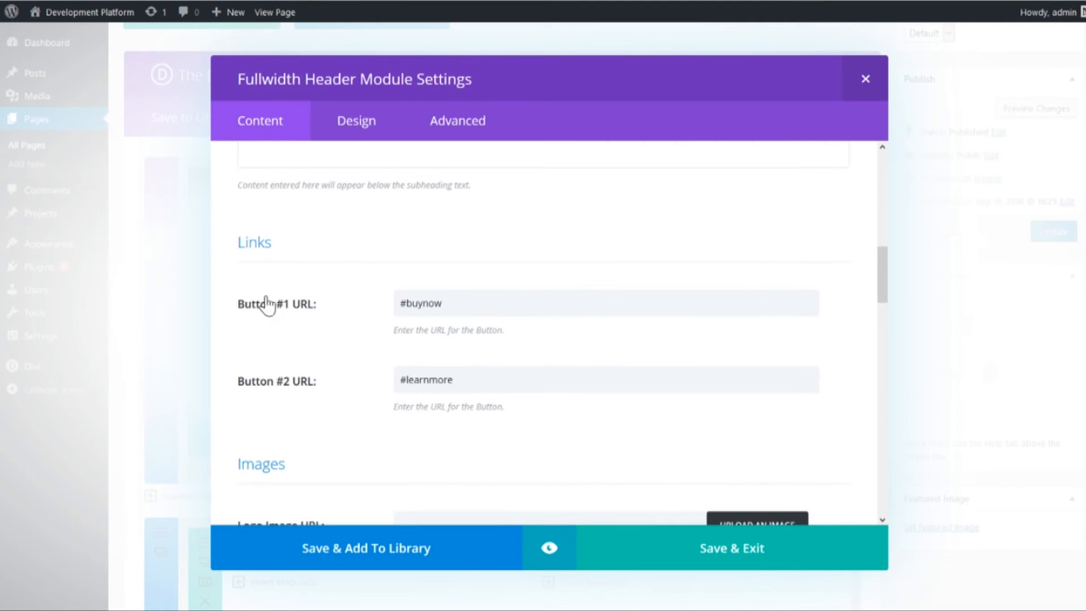
- Examine the anchor links in the Button #1 URL and Button #2 URL of the header, including the hash prefix and anchor names
{"action": "left_click_drag", "start_coordinate": [479, 311], "coordinate": [320, 313]}
{"action": "left_click", "coordinate": [474, 306]}
{"action": "mouse_move", "coordinate": [476, 303]}
{"action": "left_mouse_down"}
{"action": "mouse_move", "coordinate": [346, 305]}
{"action": "mouse_move", "coordinate": [492, 309]}
{"action": "left_mouse_up"}
{"action": "left_click", "coordinate": [489, 305]}
{"action": "left_click", "coordinate": [429, 310]}
{"action": "left_click", "coordinate": [395, 303]}
{"action": "left_click", "coordinate": [478, 302]}
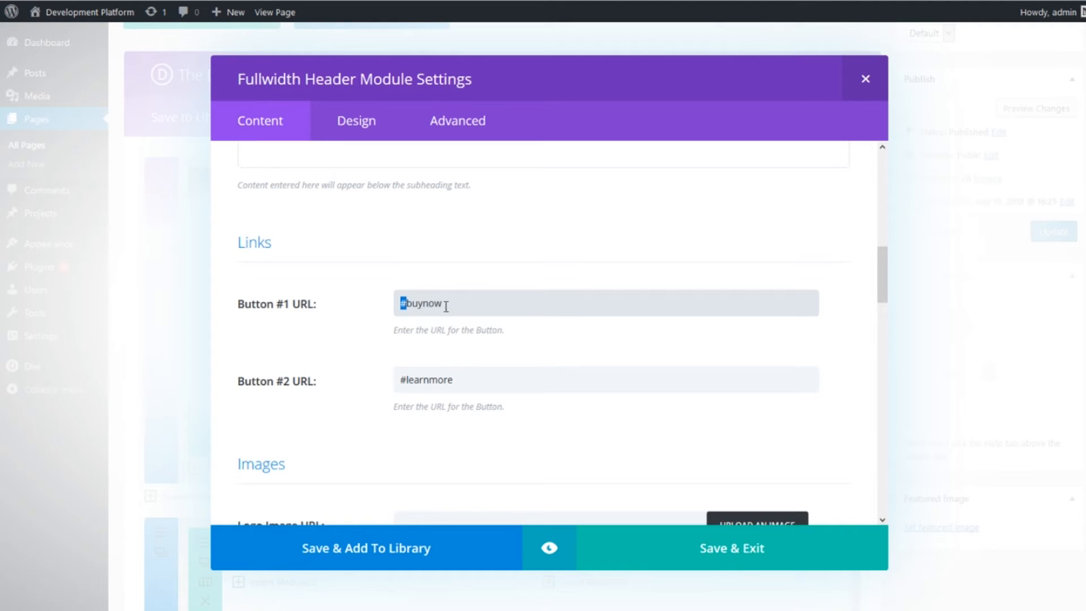
{"action": "double_click", "coordinate": [424, 305]}
{"action": "left_click", "coordinate": [490, 305]}
{"action": "double_click", "coordinate": [422, 305]}
{"action": "left_click", "coordinate": [534, 311]}
{"action": "double_click", "coordinate": [433, 382]}
{"action": "left_click", "coordinate": [545, 383]}
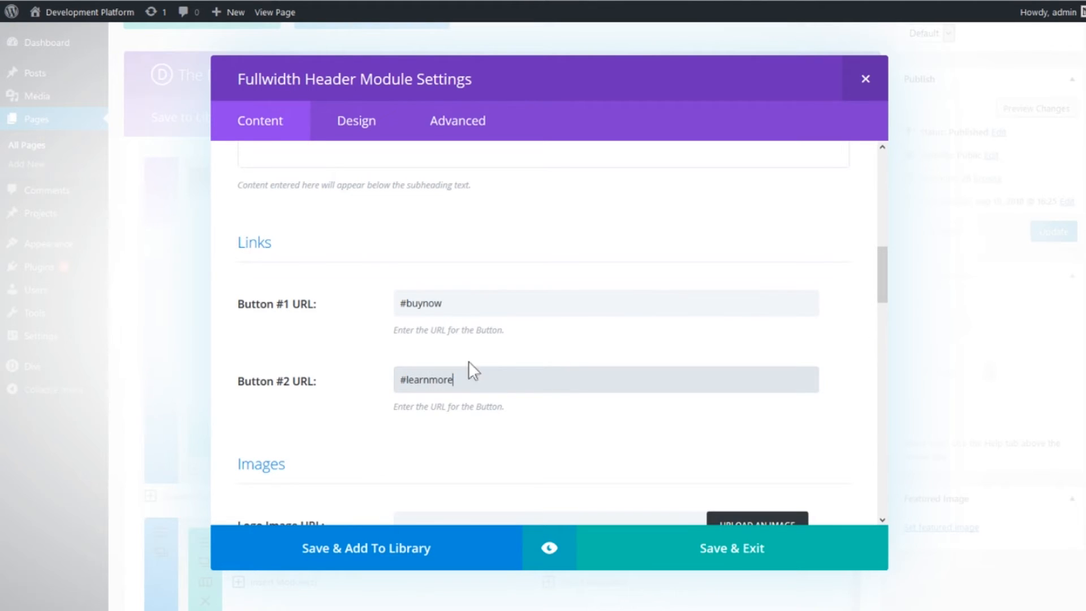
- Compare the header's Button #1 and Button #2 texts with their matching link URLs
{"action": "scroll", "coordinate": [337, 290], "scroll_direction": "down", "scroll_amount": 2}
{"action": "scroll", "coordinate": [337, 290], "scroll_direction": "up", "scroll_amount": 10}
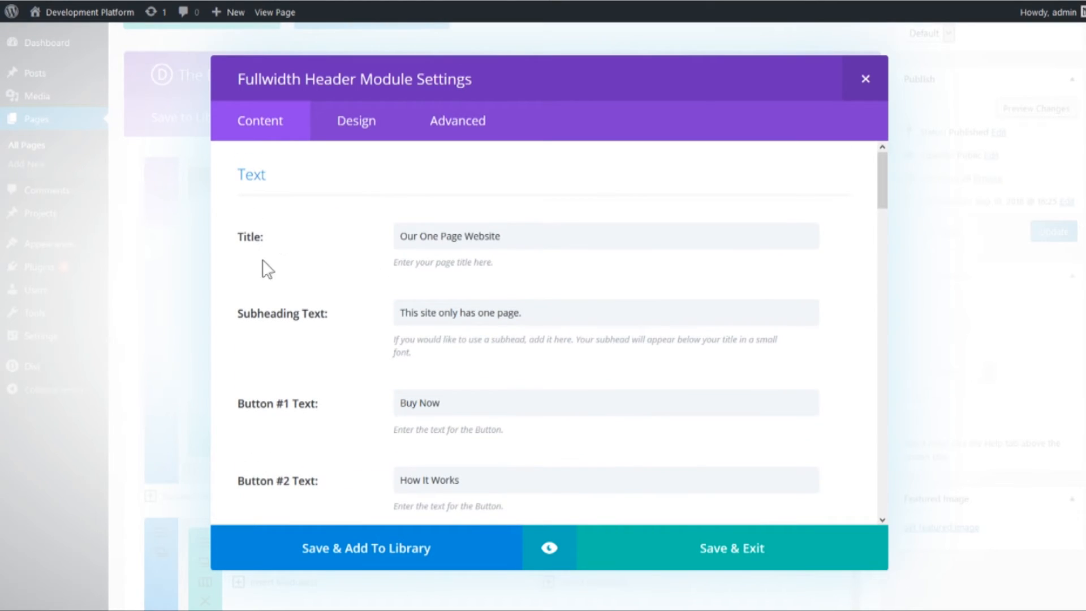
{"action": "scroll", "coordinate": [368, 390], "scroll_direction": "down", "scroll_amount": 2}
{"action": "scroll", "coordinate": [475, 395], "scroll_direction": "down", "scroll_amount": 2}
{"action": "left_click_drag", "start_coordinate": [452, 259], "coordinate": [354, 267]}
{"action": "left_click", "coordinate": [355, 272]}
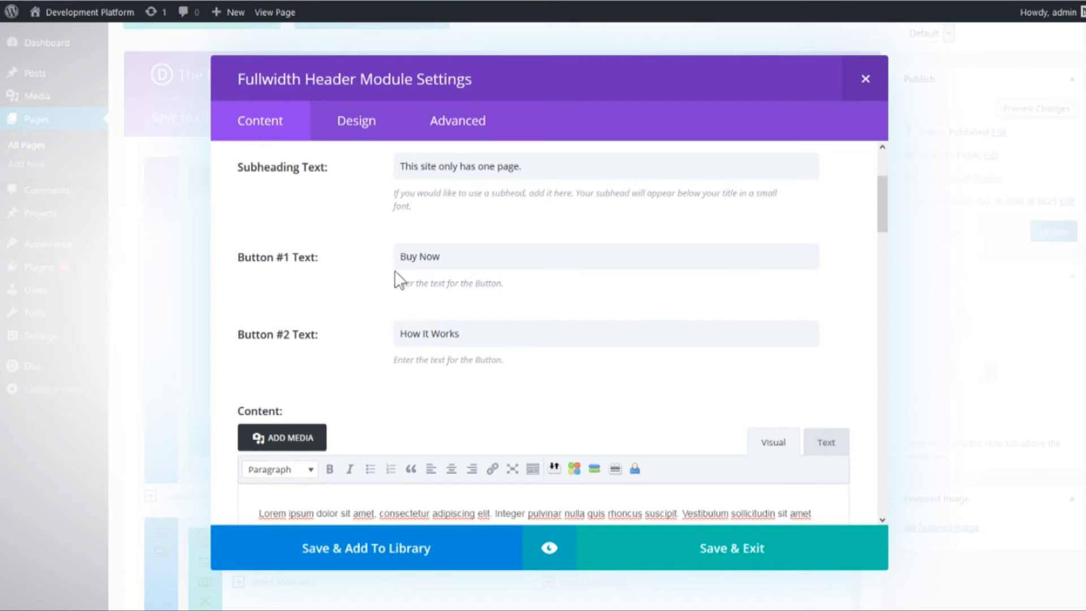
{"action": "scroll", "coordinate": [468, 242], "scroll_direction": "down", "scroll_amount": 2}
{"action": "scroll", "coordinate": [546, 240], "scroll_direction": "down", "scroll_amount": 2}
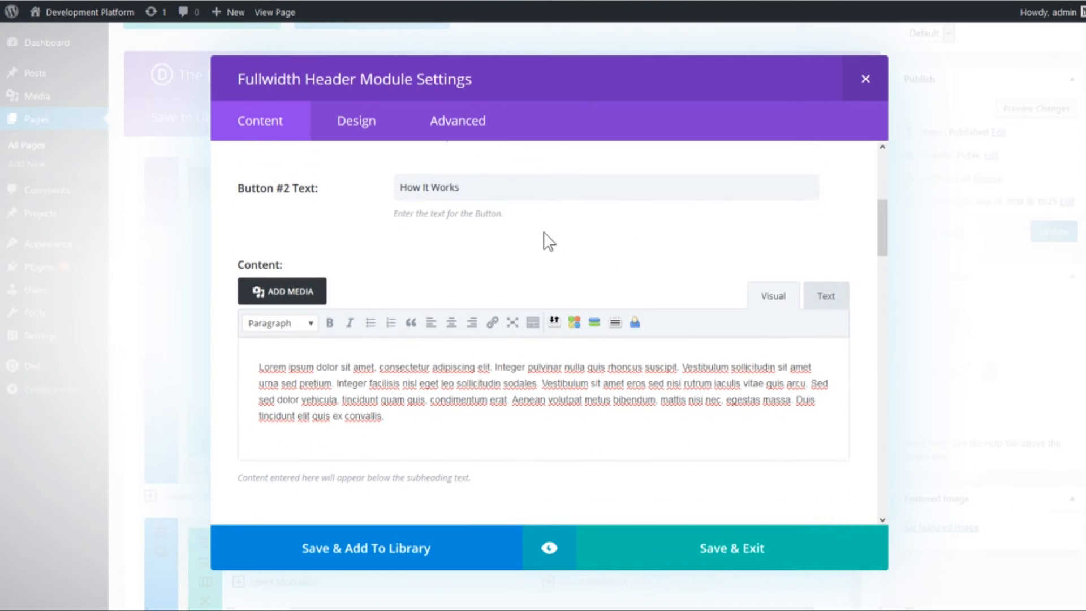
{"action": "scroll", "coordinate": [380, 202], "scroll_direction": "down", "scroll_amount": 10}
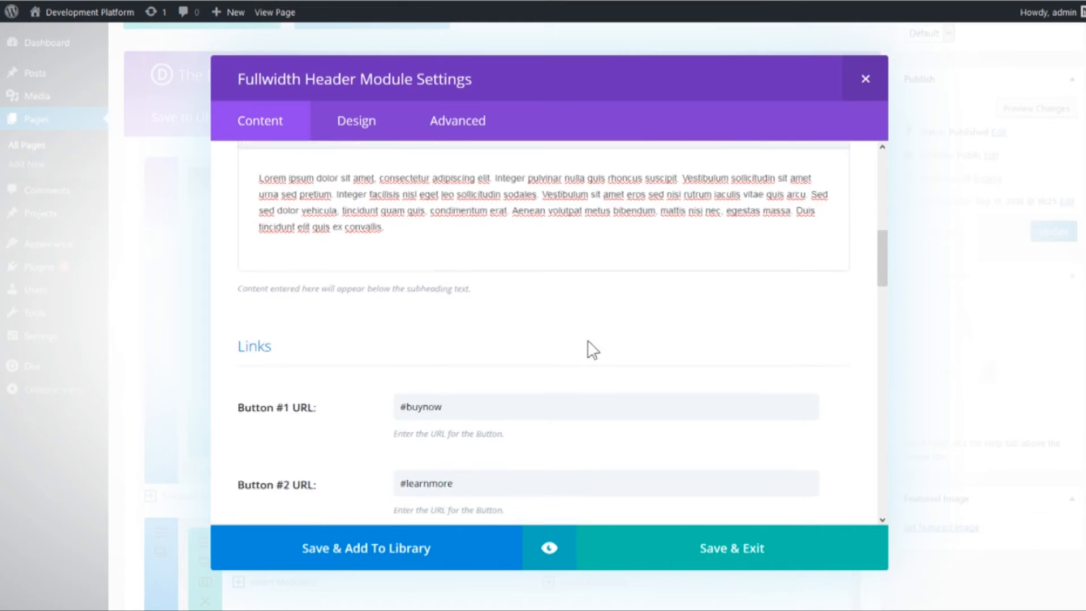
{"action": "scroll", "coordinate": [416, 410], "scroll_direction": "up", "scroll_amount": 9}
- Inspect the header module's image settings, covering the logo image and the header image with its preview
{"action": "scroll", "coordinate": [405, 317], "scroll_direction": "down", "scroll_amount": 20}
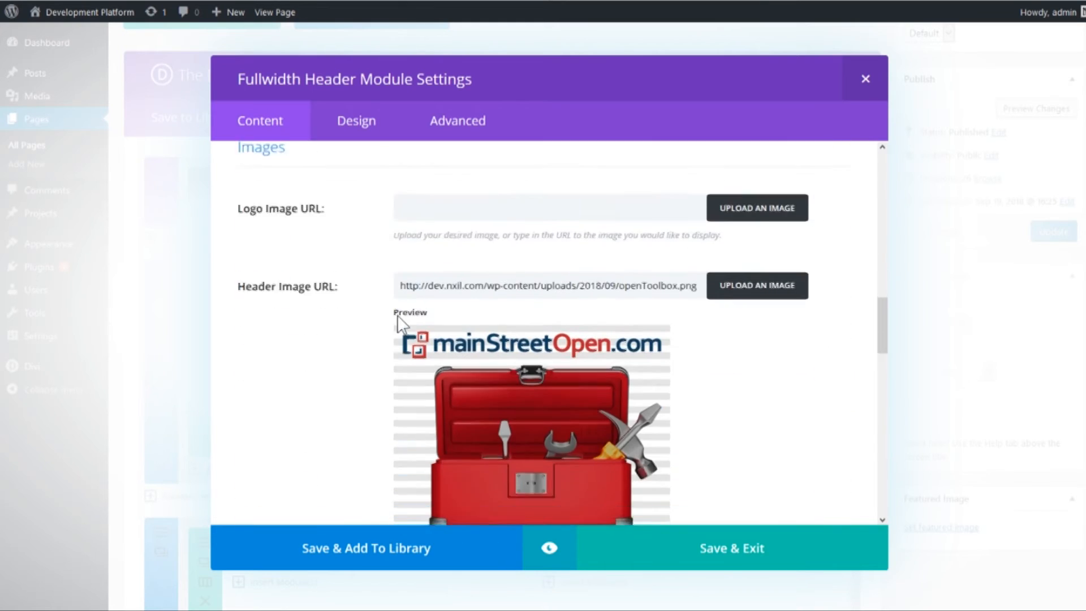
{"action": "scroll", "coordinate": [403, 271], "scroll_direction": "down", "scroll_amount": 3}
{"action": "scroll", "coordinate": [325, 303], "scroll_direction": "up", "scroll_amount": 2}
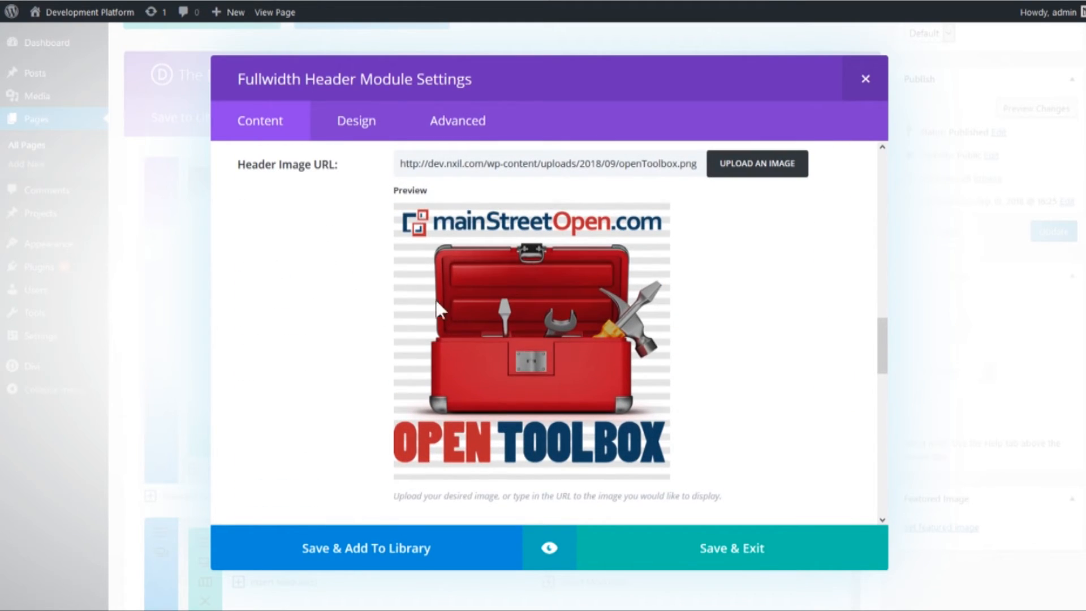
{"action": "scroll", "coordinate": [336, 267], "scroll_direction": "up", "scroll_amount": 1}
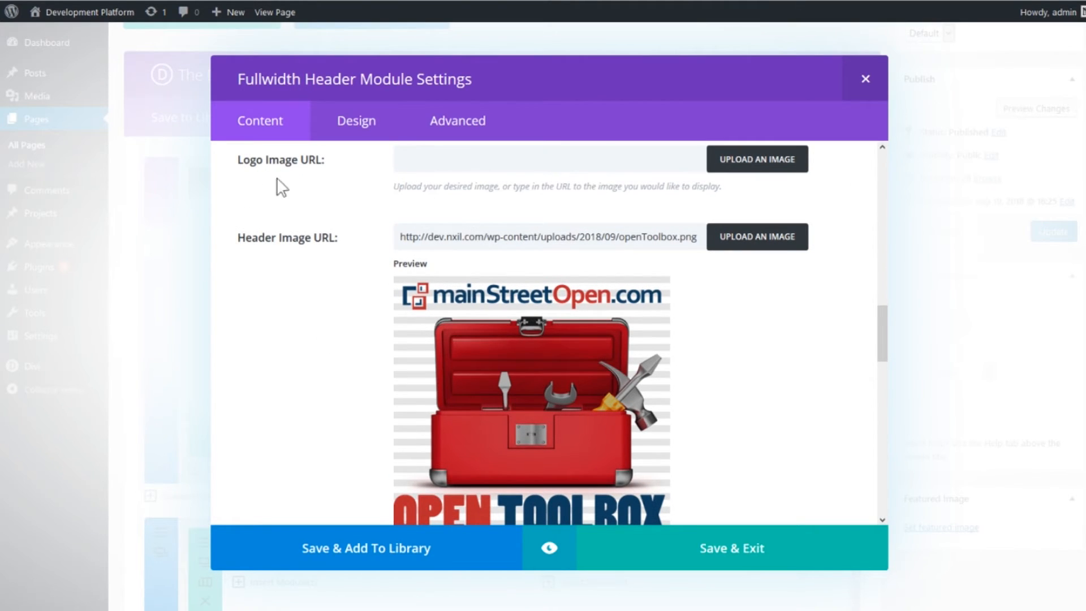
{"action": "scroll", "coordinate": [340, 193], "scroll_direction": "up", "scroll_amount": 1}
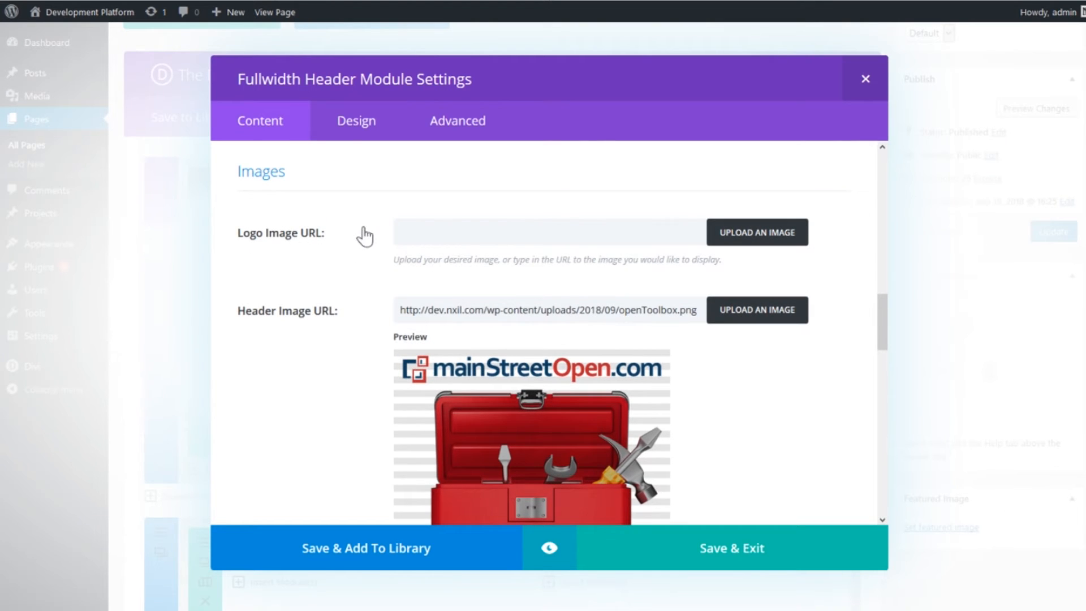
{"action": "scroll", "coordinate": [359, 240], "scroll_direction": "down", "scroll_amount": 2}
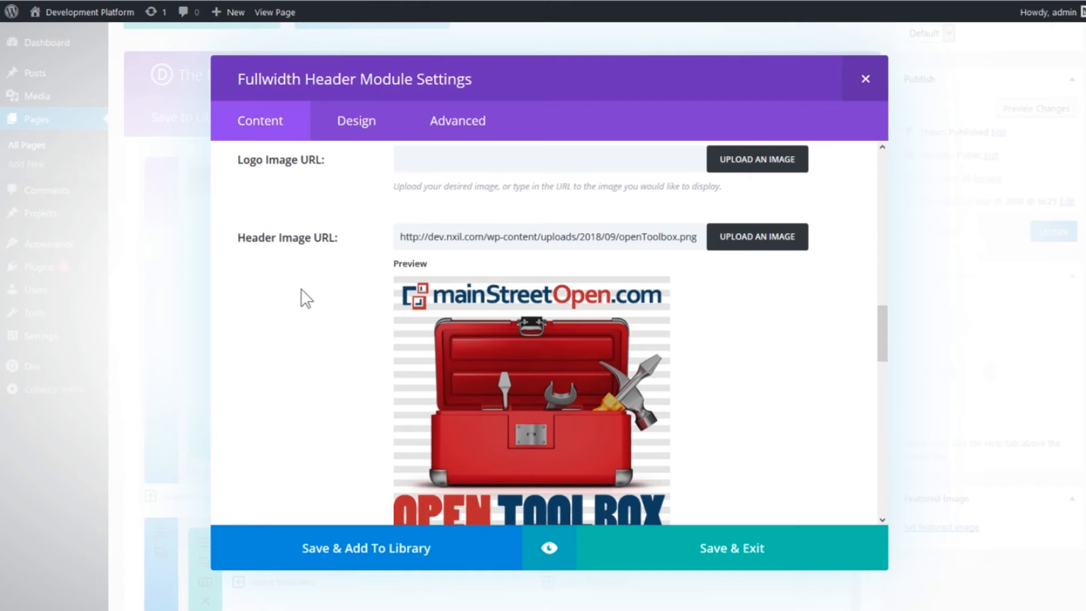
{"action": "scroll", "coordinate": [301, 280], "scroll_direction": "down", "scroll_amount": 1}
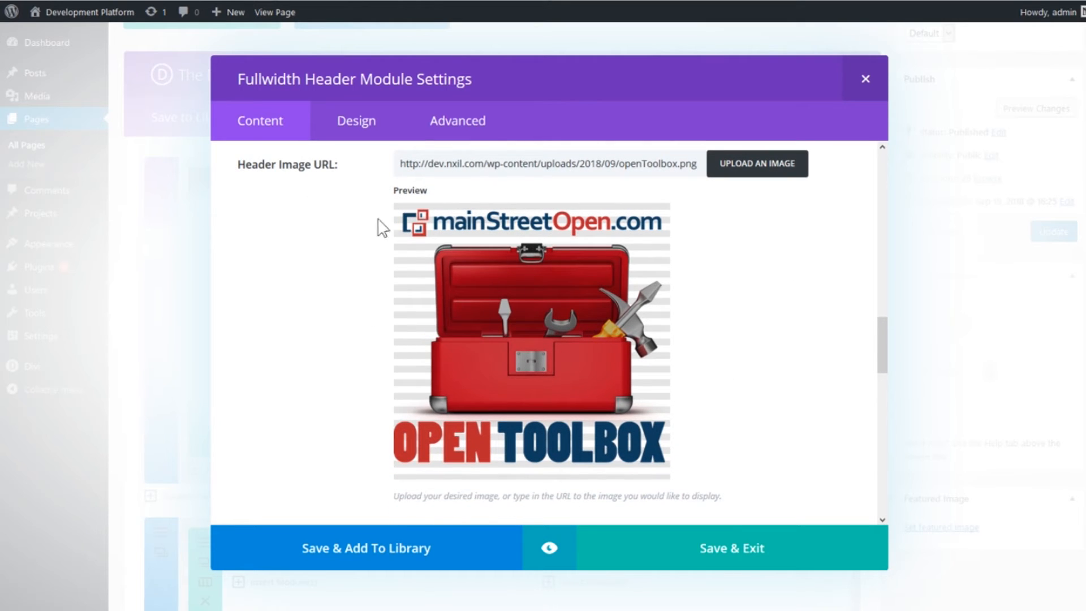
{"action": "scroll", "coordinate": [776, 288], "scroll_direction": "down", "scroll_amount": 1}
{"action": "scroll", "coordinate": [775, 296], "scroll_direction": "up", "scroll_amount": 1}
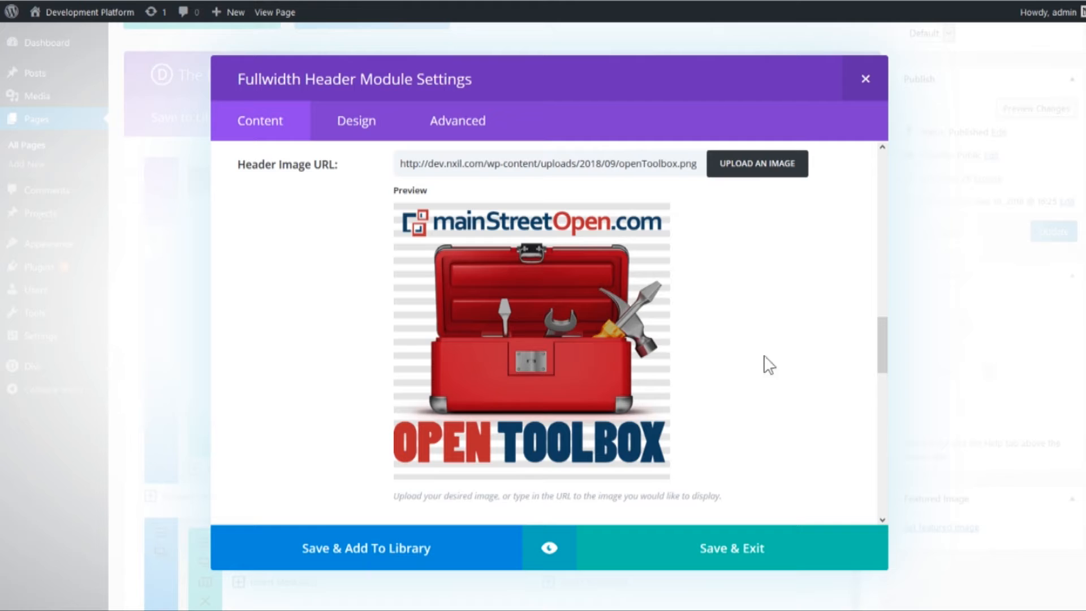
{"action": "scroll", "coordinate": [794, 315], "scroll_direction": "down", "scroll_amount": 5}
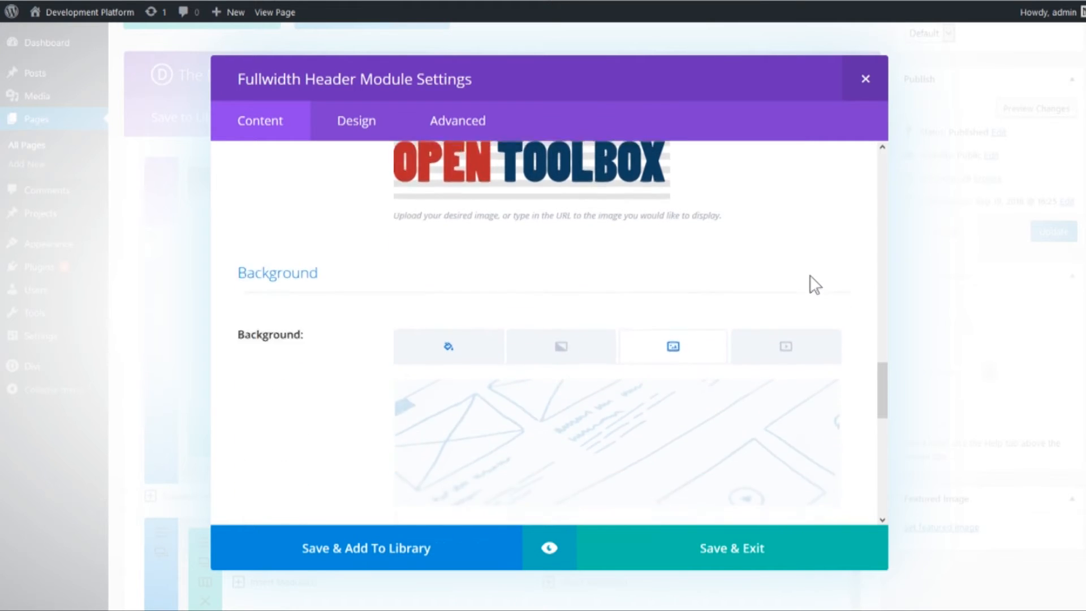
{"action": "scroll", "coordinate": [802, 293], "scroll_direction": "up", "scroll_amount": 5}
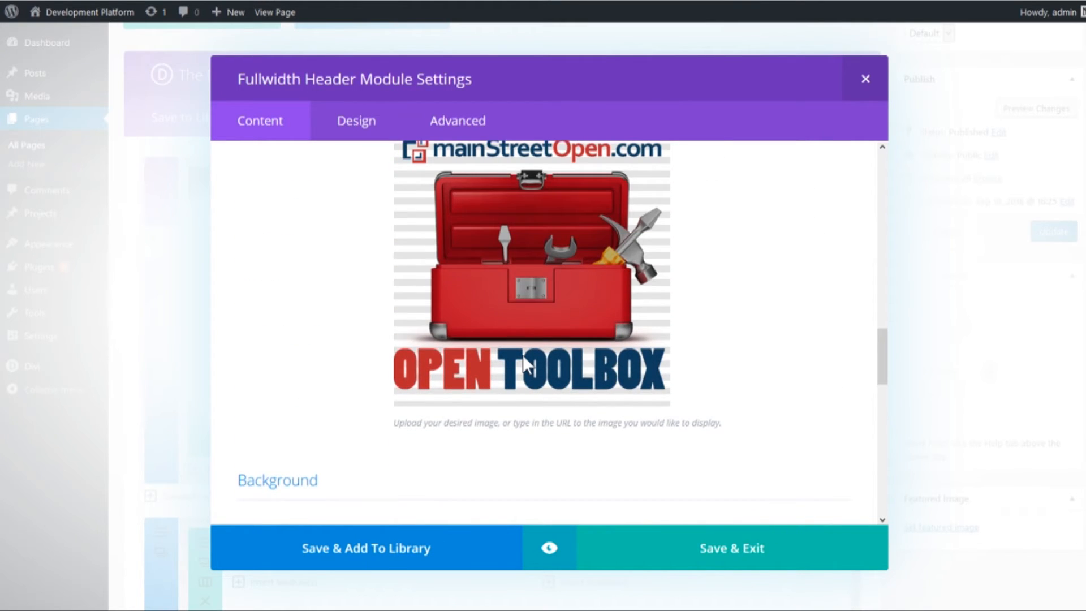
- Examine the header's background color and background image, including the image's position, repeat and blend options
{"action": "scroll", "coordinate": [526, 364], "scroll_direction": "down", "scroll_amount": 5}
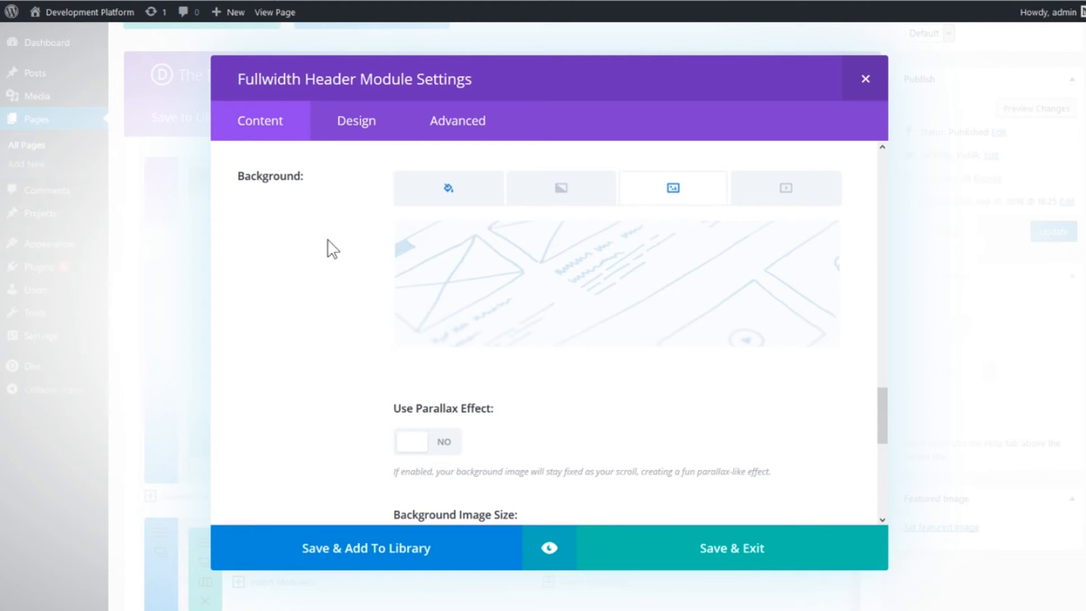
{"action": "scroll", "coordinate": [307, 237], "scroll_direction": "down", "scroll_amount": 1}
{"action": "scroll", "coordinate": [308, 237], "scroll_direction": "up", "scroll_amount": 1}
{"action": "left_click", "coordinate": [452, 192]}
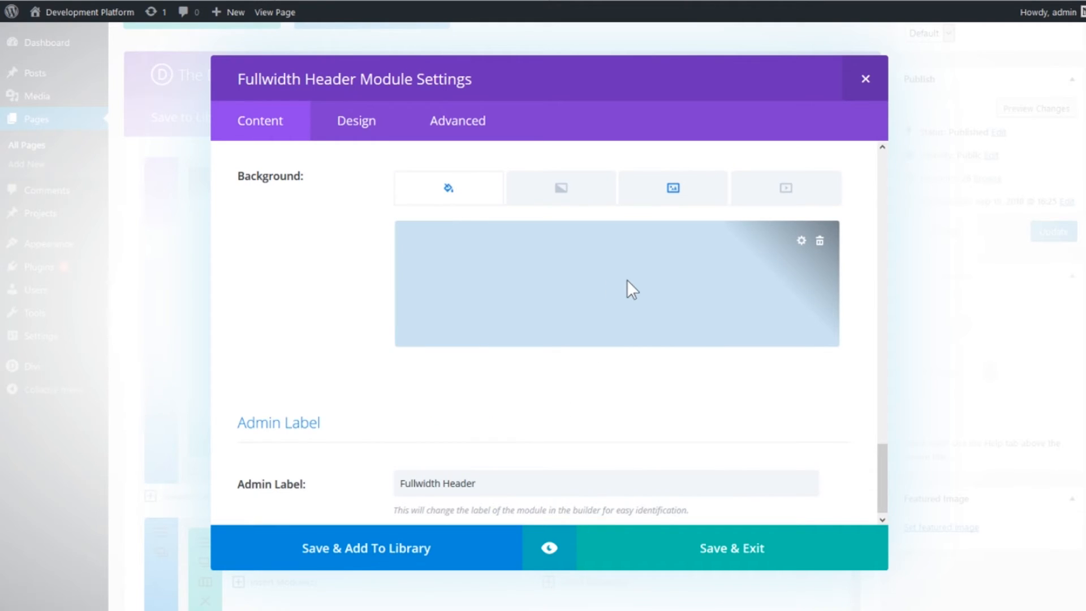
{"action": "left_click", "coordinate": [672, 189]}
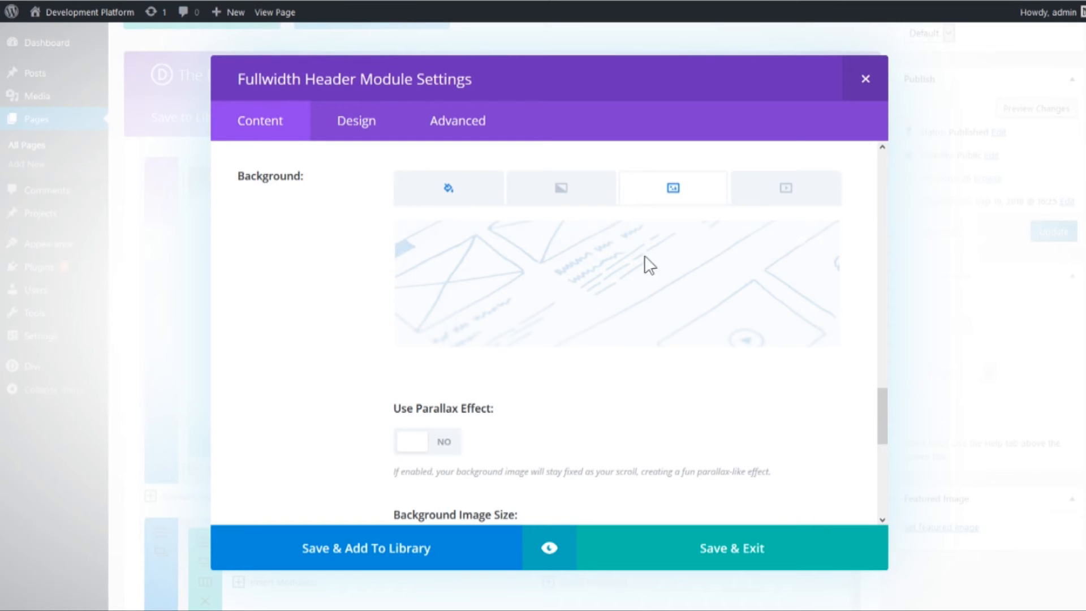
{"action": "left_click", "coordinate": [459, 184]}
{"action": "left_click", "coordinate": [668, 191]}
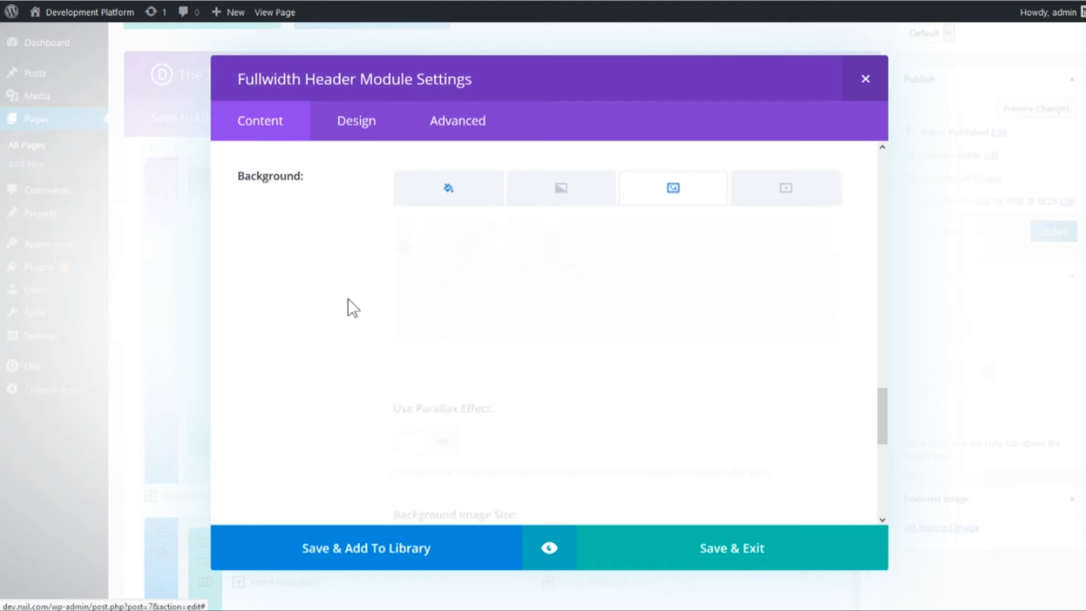
{"action": "scroll", "coordinate": [333, 275], "scroll_direction": "down", "scroll_amount": 8}
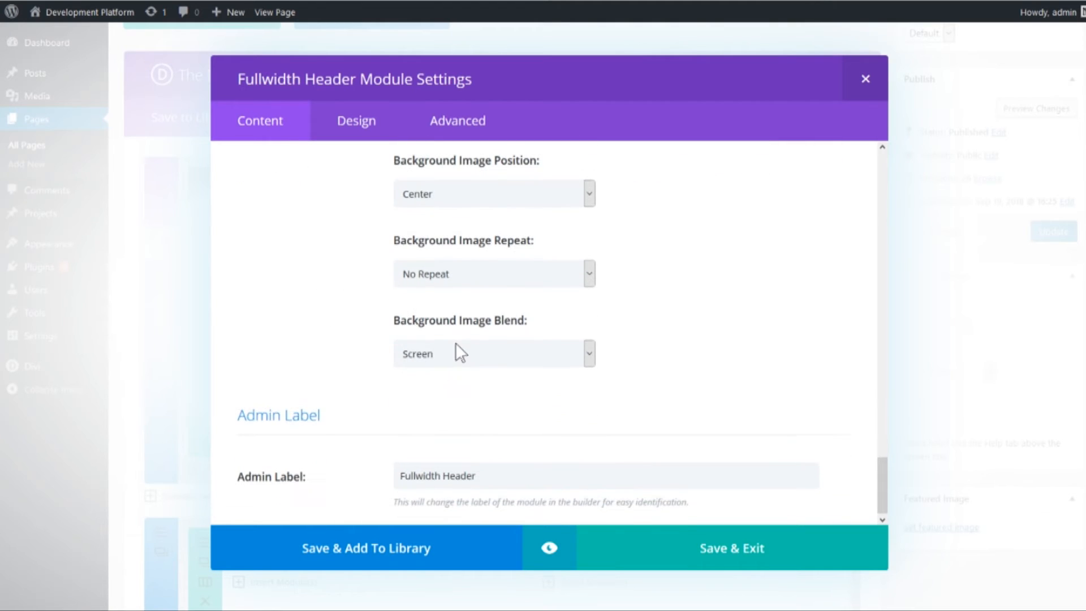
- Preview the header's background image with the Normal blend, and set Background Image Blend back to Screen
{"action": "scroll", "coordinate": [339, 322], "scroll_direction": "up", "scroll_amount": 8}
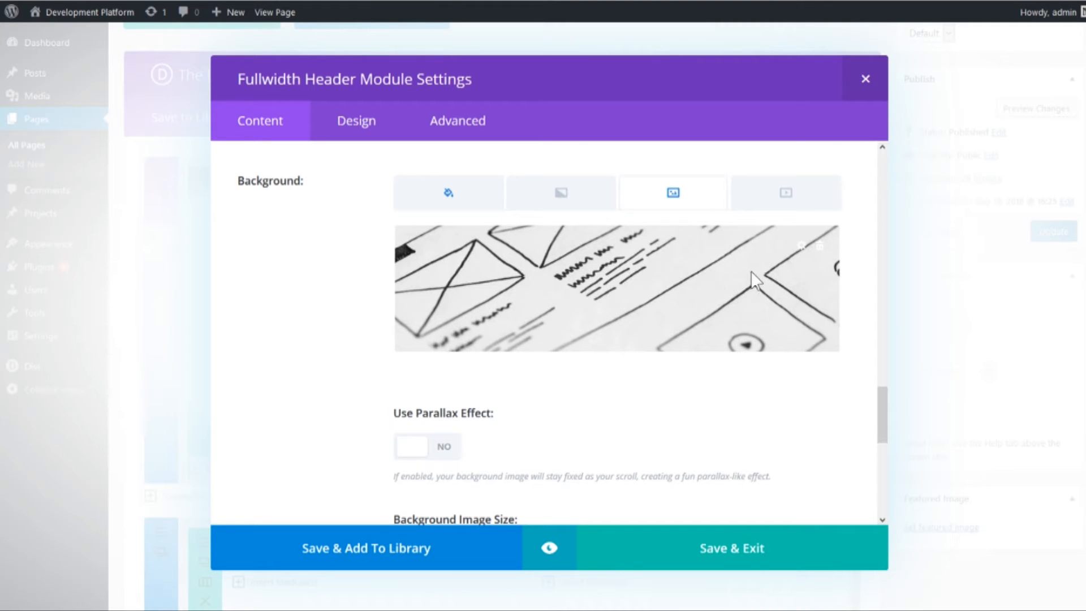
{"action": "scroll", "coordinate": [331, 292], "scroll_direction": "down", "scroll_amount": 8}
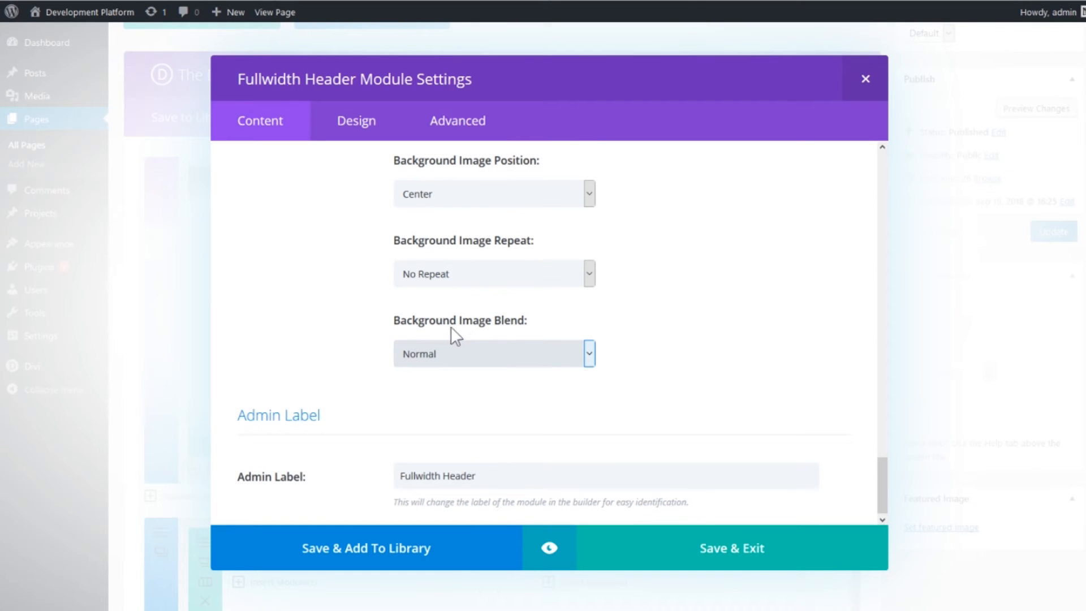
{"action": "left_click", "coordinate": [427, 407]}
{"action": "left_click", "coordinate": [358, 322]}
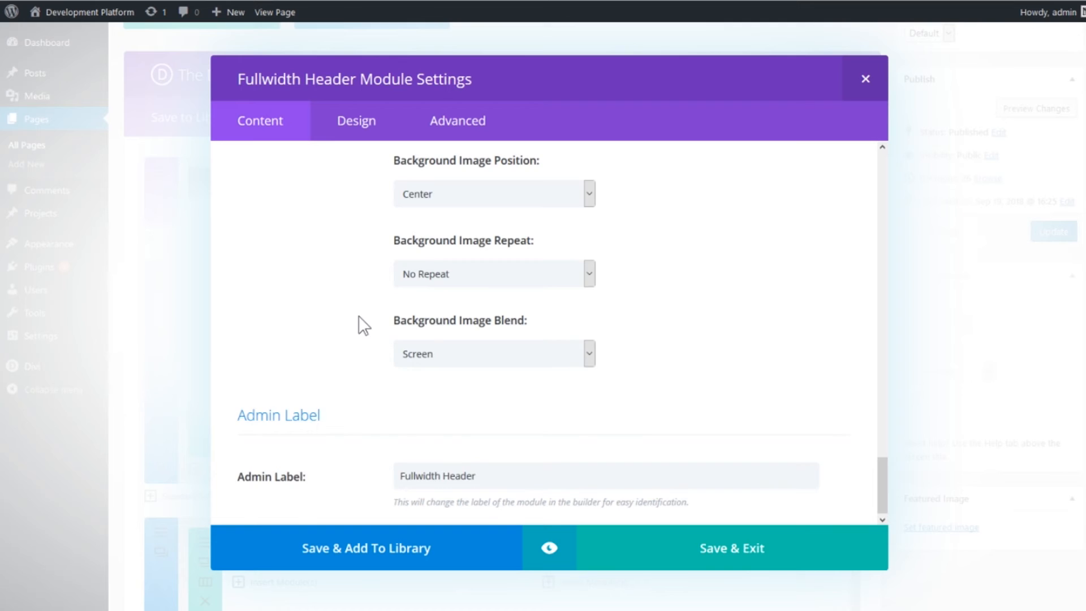
{"action": "scroll", "coordinate": [358, 334], "scroll_direction": "up", "scroll_amount": 5}
{"action": "scroll", "coordinate": [333, 358], "scroll_direction": "up", "scroll_amount": 2}
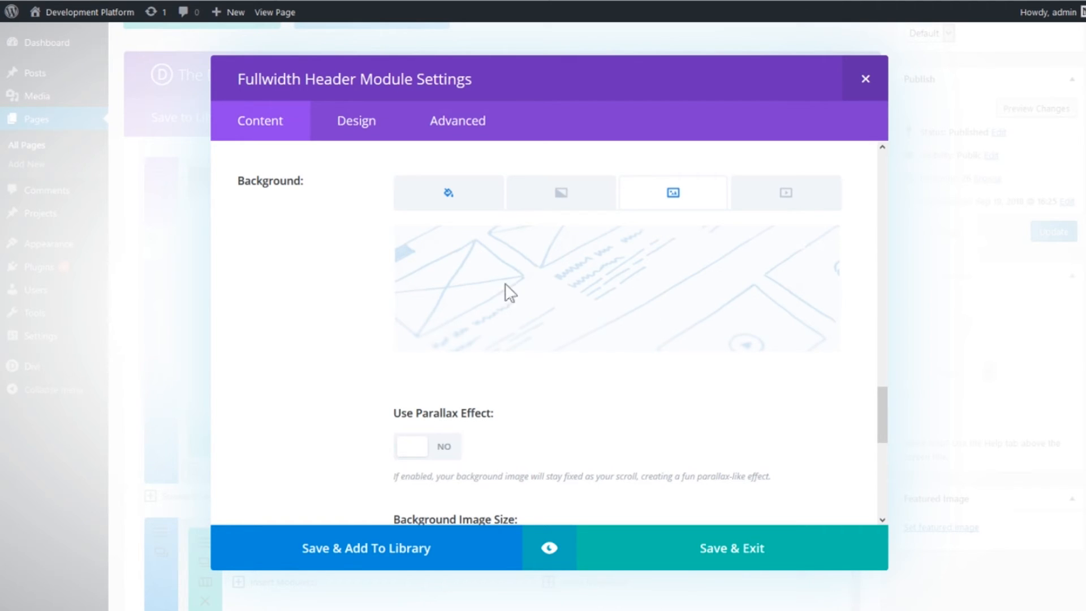
- Compare the header's background color with the preview of its background image
{"action": "left_click", "coordinate": [464, 195]}
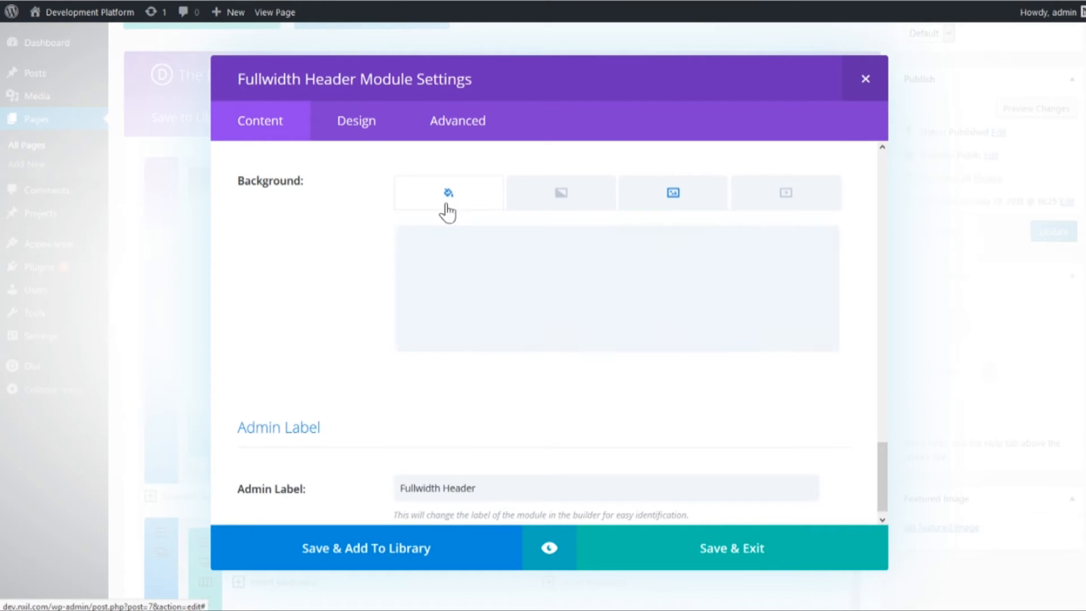
{"action": "left_click", "coordinate": [668, 205]}
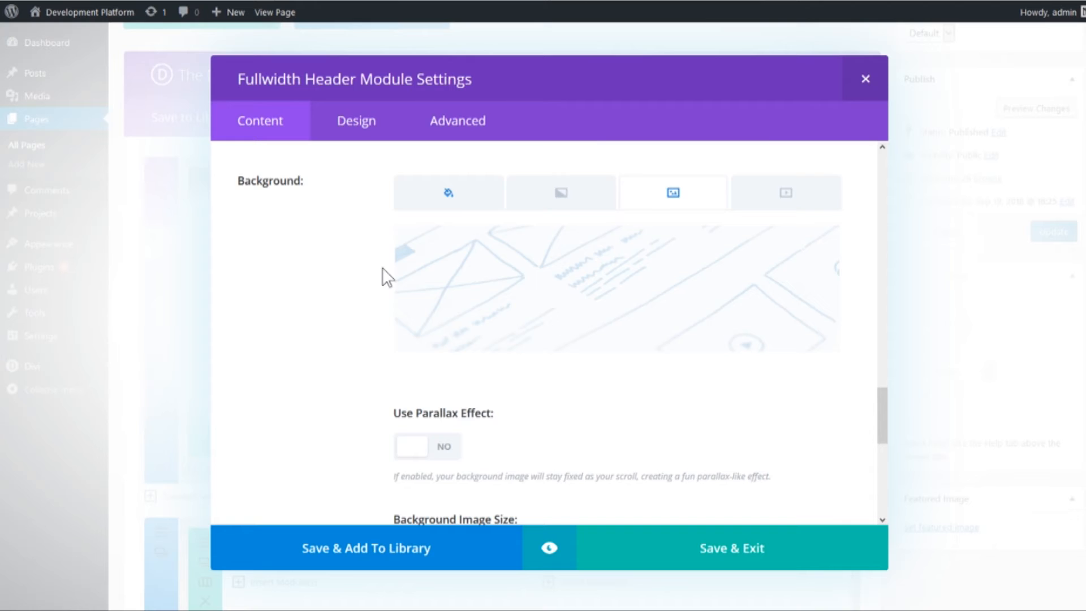
{"action": "scroll", "coordinate": [373, 270], "scroll_direction": "down", "scroll_amount": 3}
{"action": "scroll", "coordinate": [383, 277], "scroll_direction": "up", "scroll_amount": 4}
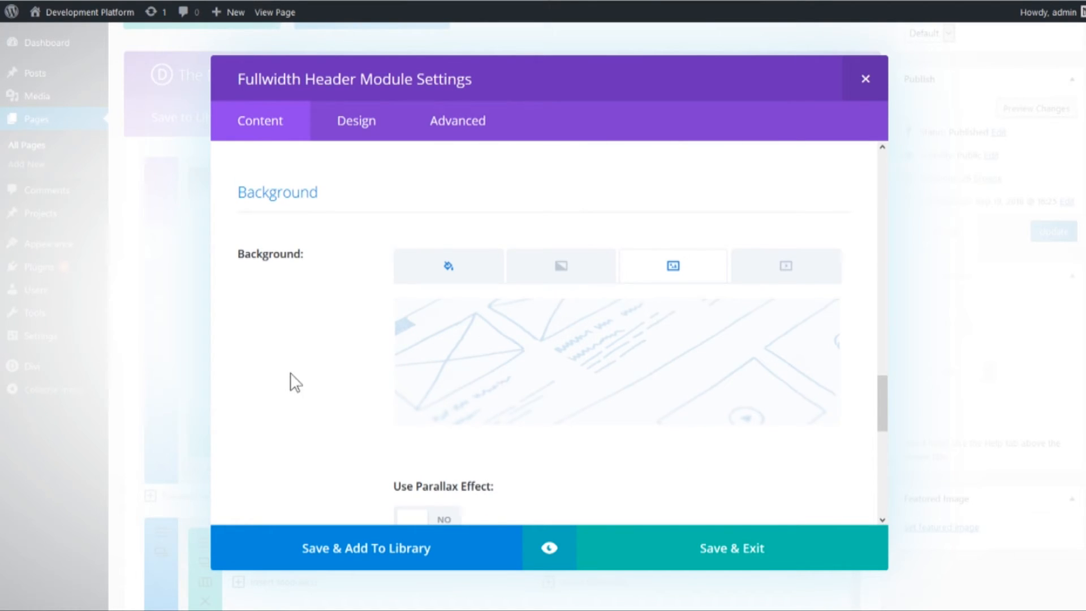
{"action": "scroll", "coordinate": [339, 328], "scroll_direction": "down", "scroll_amount": 3}
{"action": "scroll", "coordinate": [576, 286], "scroll_direction": "up", "scroll_amount": 1}
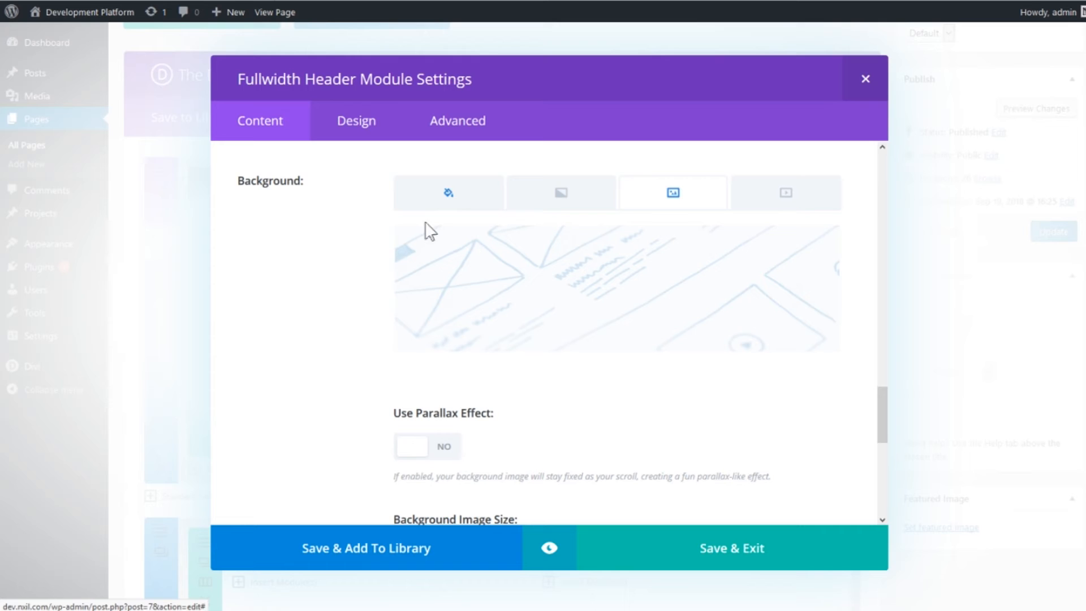
- Examine the header's background image options, covering the parallax effect, size, position, repeat and blend
{"action": "scroll", "coordinate": [631, 354], "scroll_direction": "down", "scroll_amount": 1}
{"action": "scroll", "coordinate": [574, 249], "scroll_direction": "down", "scroll_amount": 1}
{"action": "scroll", "coordinate": [622, 340], "scroll_direction": "up", "scroll_amount": 3}
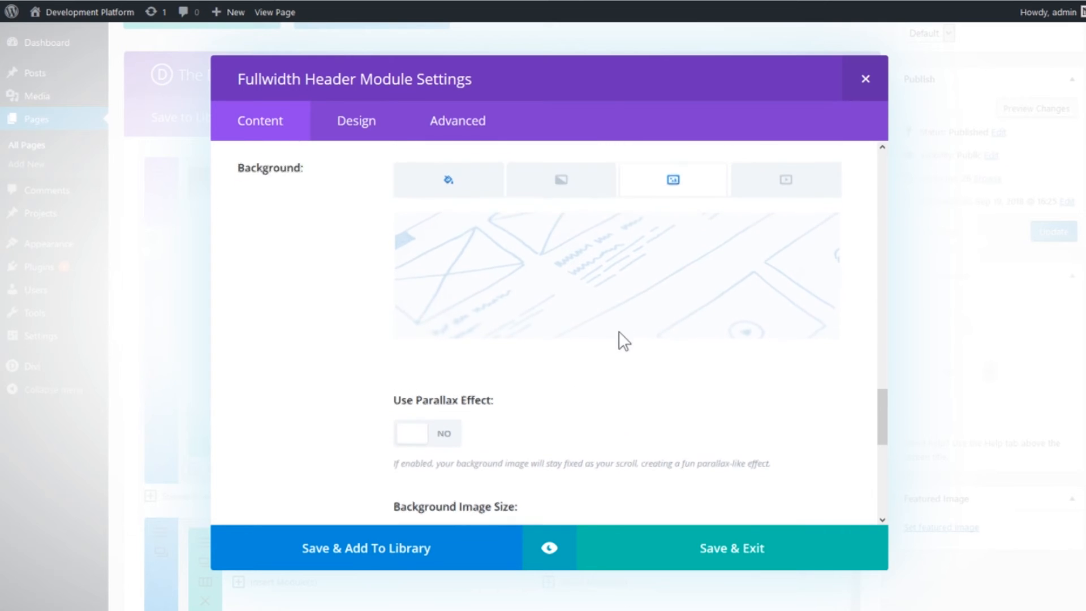
{"action": "scroll", "coordinate": [453, 332], "scroll_direction": "down", "scroll_amount": 3}
{"action": "scroll", "coordinate": [362, 286], "scroll_direction": "up", "scroll_amount": 2}
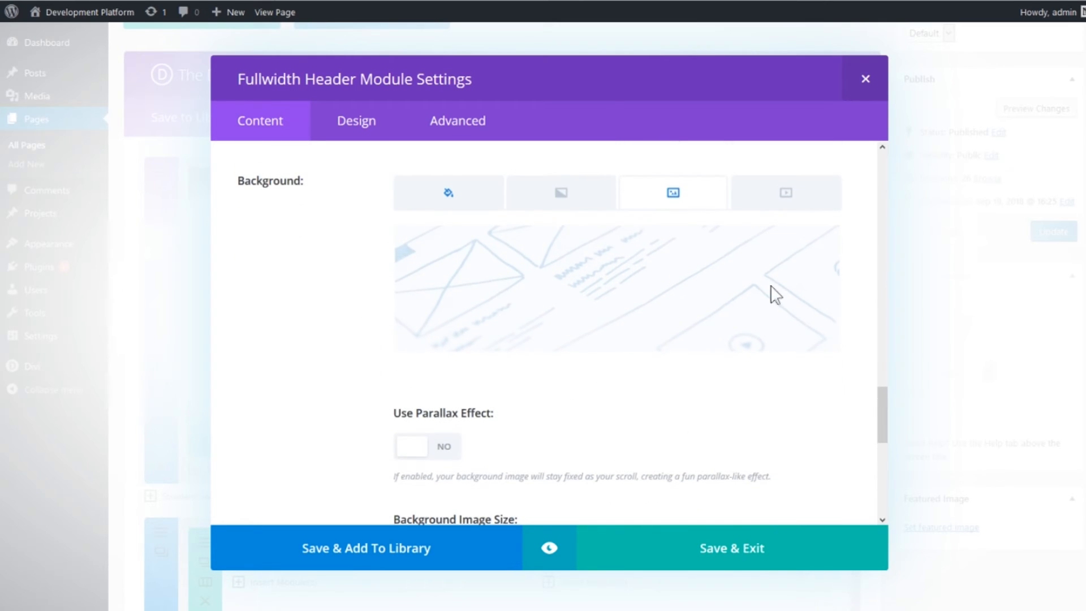
{"action": "scroll", "coordinate": [577, 289], "scroll_direction": "down", "scroll_amount": 5}
{"action": "scroll", "coordinate": [678, 287], "scroll_direction": "down", "scroll_amount": 1}
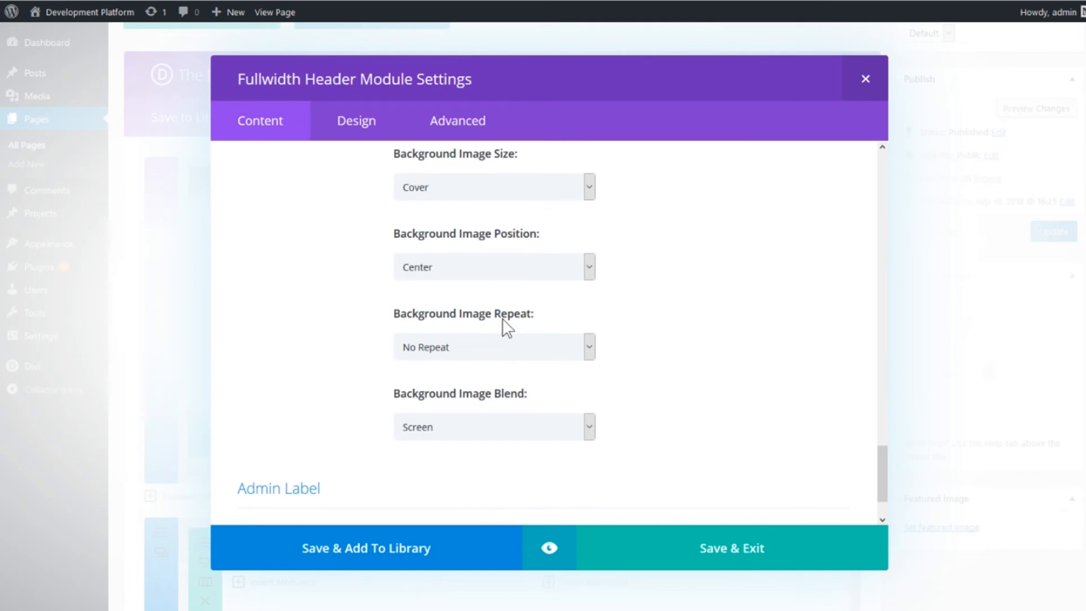
{"action": "scroll", "coordinate": [685, 309], "scroll_direction": "up", "scroll_amount": 5}
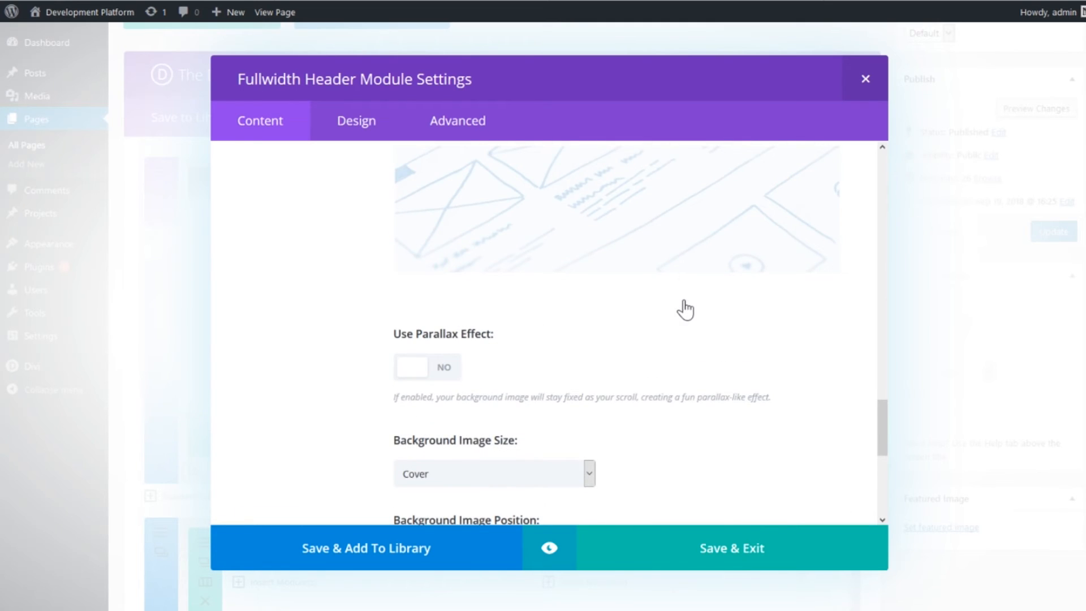
{"action": "scroll", "coordinate": [685, 309], "scroll_direction": "up", "scroll_amount": 1}
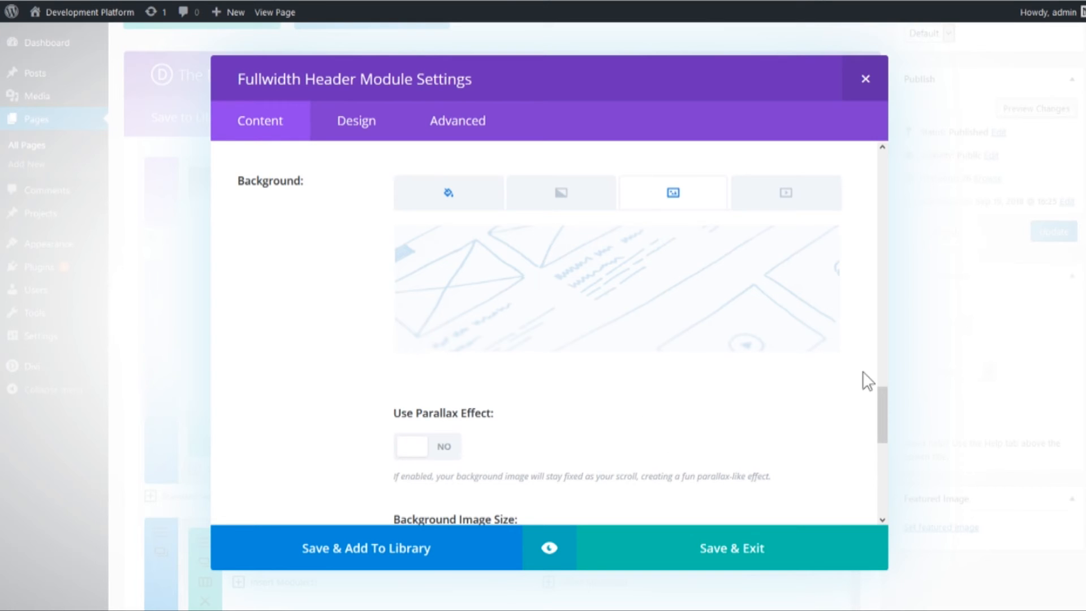
- Compare the header image preview with the background image preview of the header module
{"action": "left_click_drag", "start_coordinate": [883, 406], "coordinate": [856, 354]}
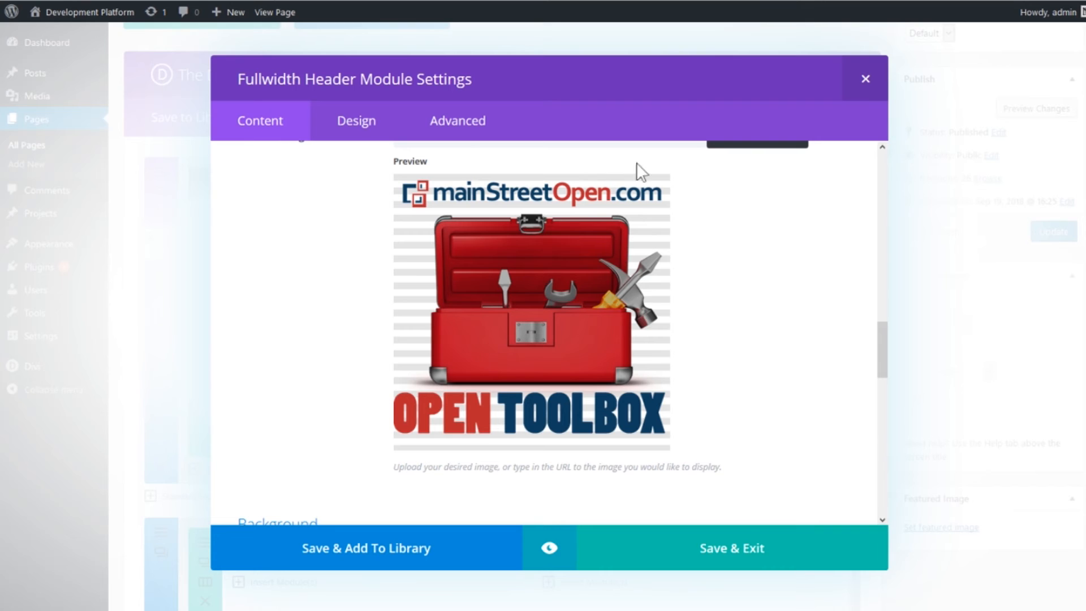
{"action": "left_click_drag", "start_coordinate": [886, 340], "coordinate": [886, 395]}
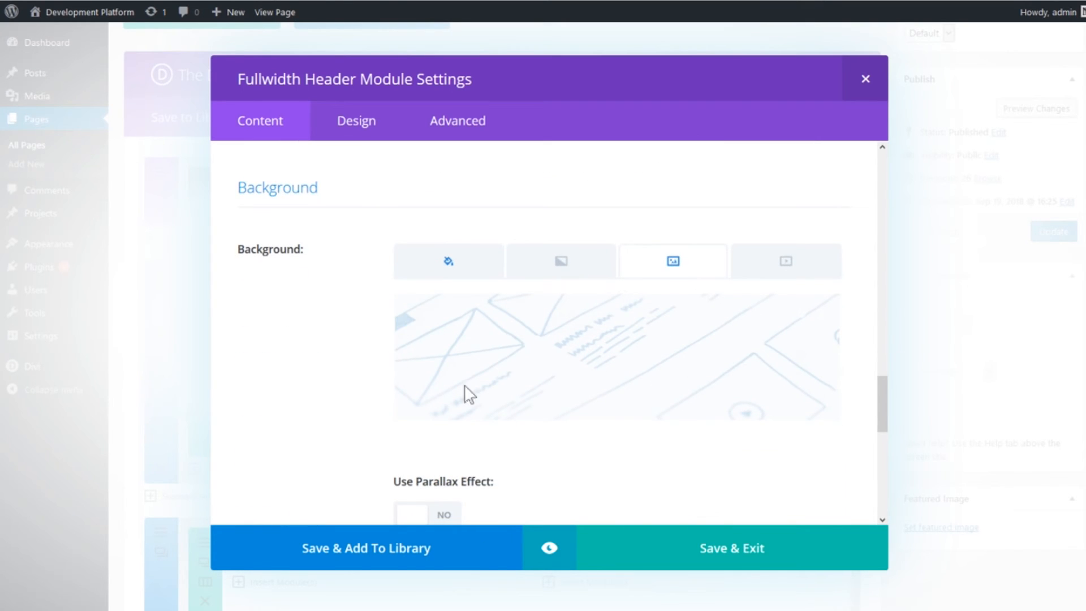
{"action": "left_click_drag", "start_coordinate": [884, 413], "coordinate": [880, 364]}
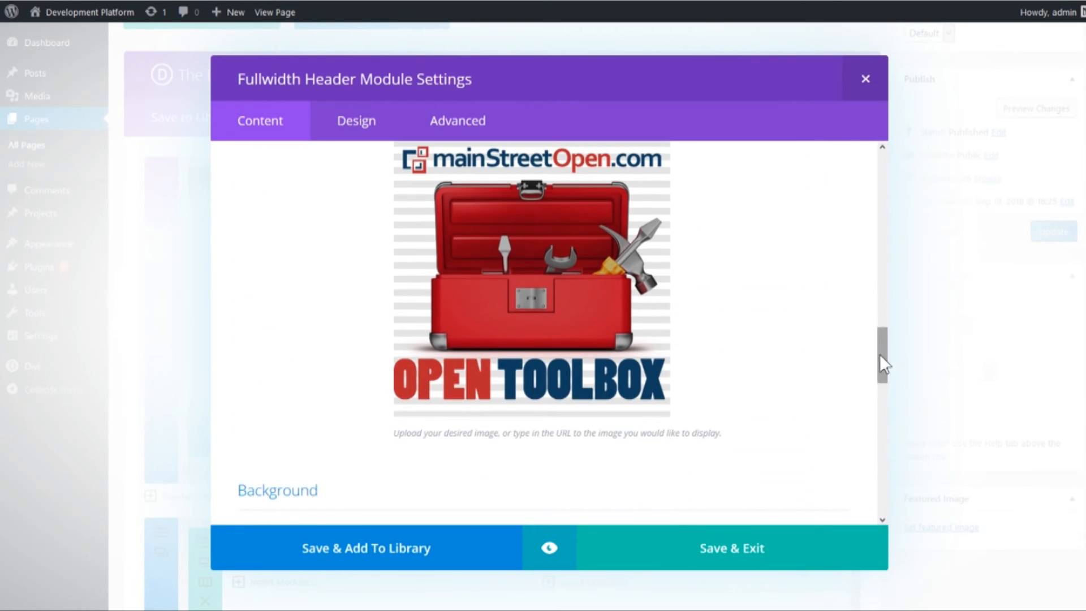
- Review the text color in the header's design settings, and save and exit the header module
{"action": "left_click", "coordinate": [344, 135]}
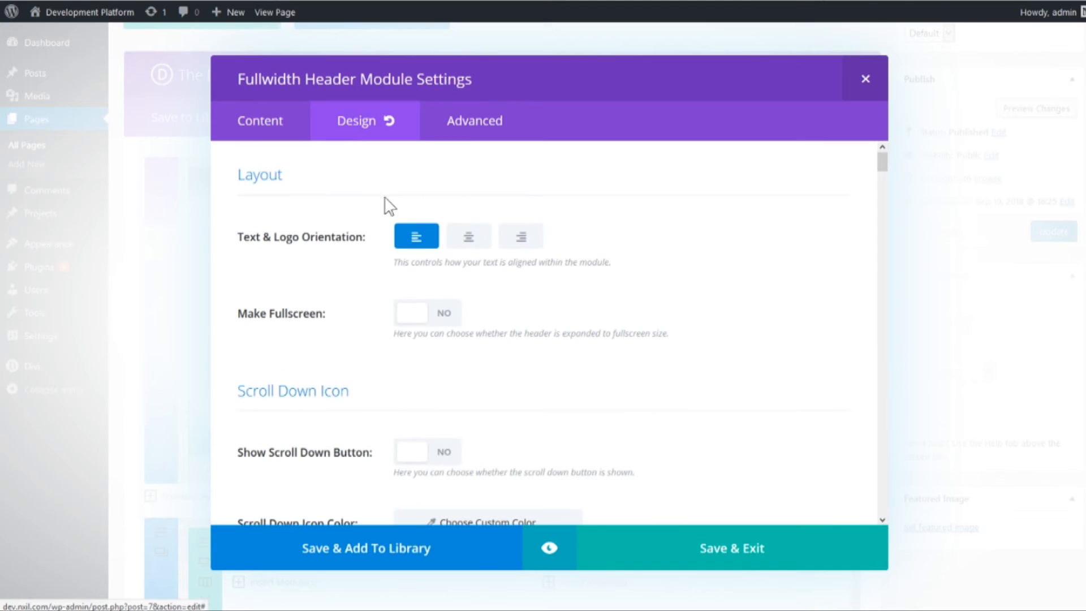
{"action": "left_click_drag", "start_coordinate": [883, 160], "coordinate": [884, 240]}
{"action": "left_click_drag", "start_coordinate": [238, 248], "coordinate": [303, 244]}
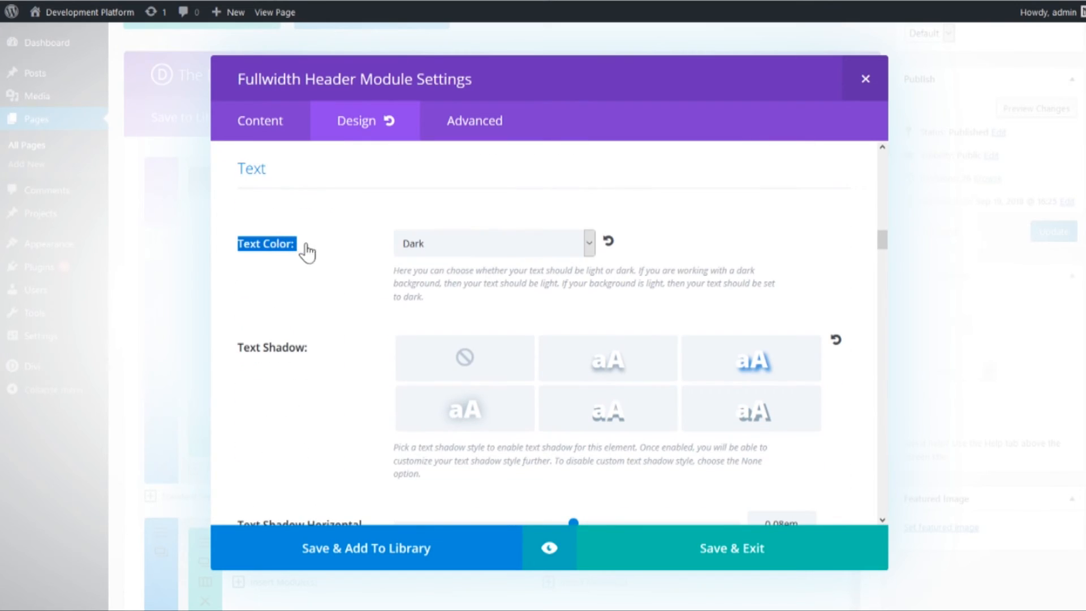
{"action": "left_click", "coordinate": [310, 247]}
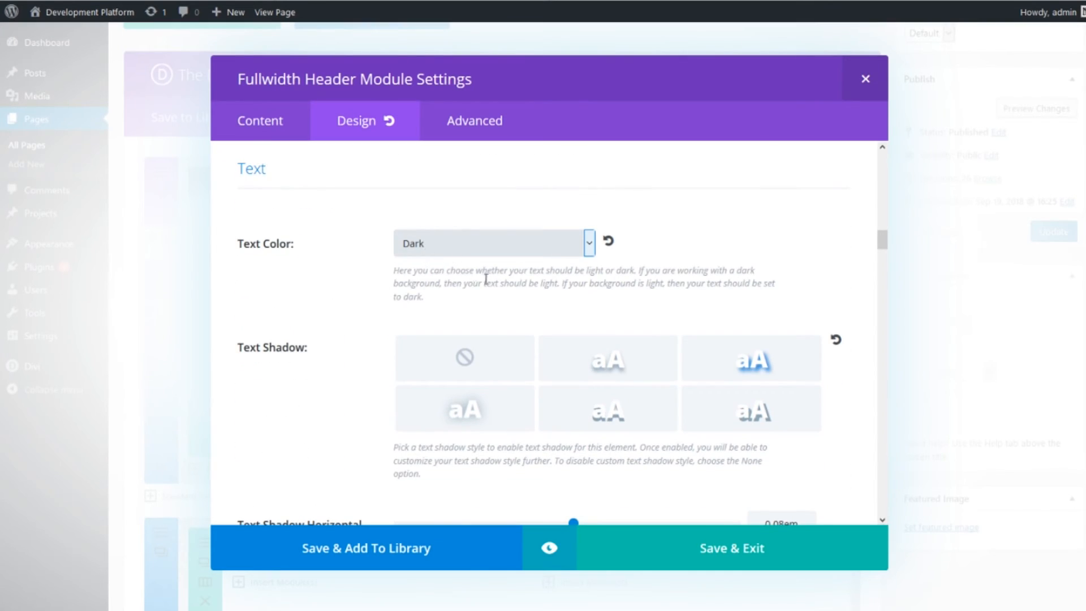
{"action": "left_click", "coordinate": [883, 239]}
{"action": "left_click_drag", "start_coordinate": [883, 239], "coordinate": [880, 160]}
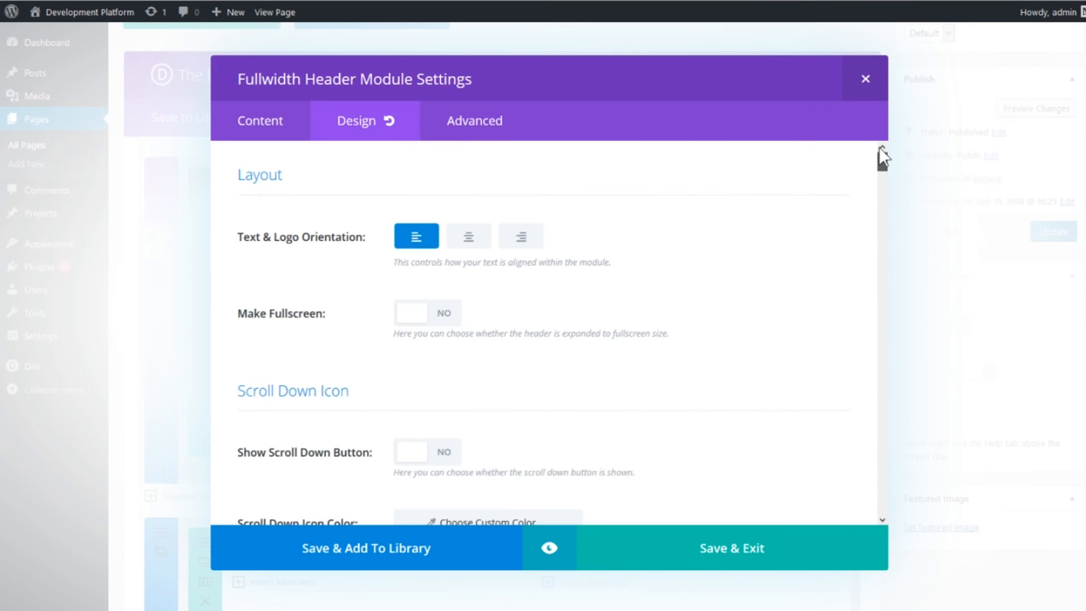
{"action": "left_click", "coordinate": [278, 134]}
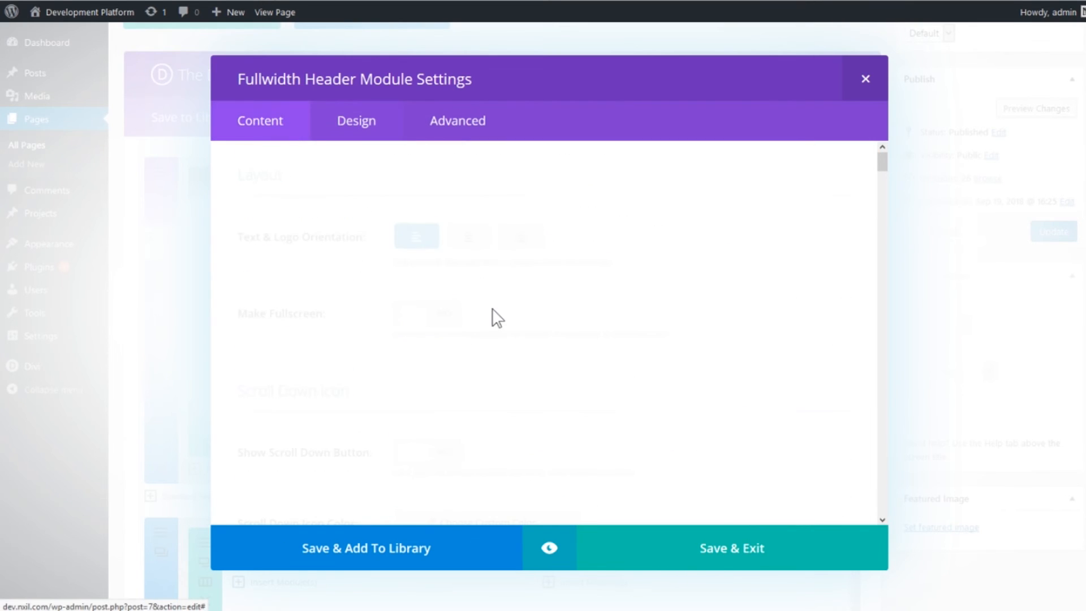
{"action": "left_click", "coordinate": [715, 560]}
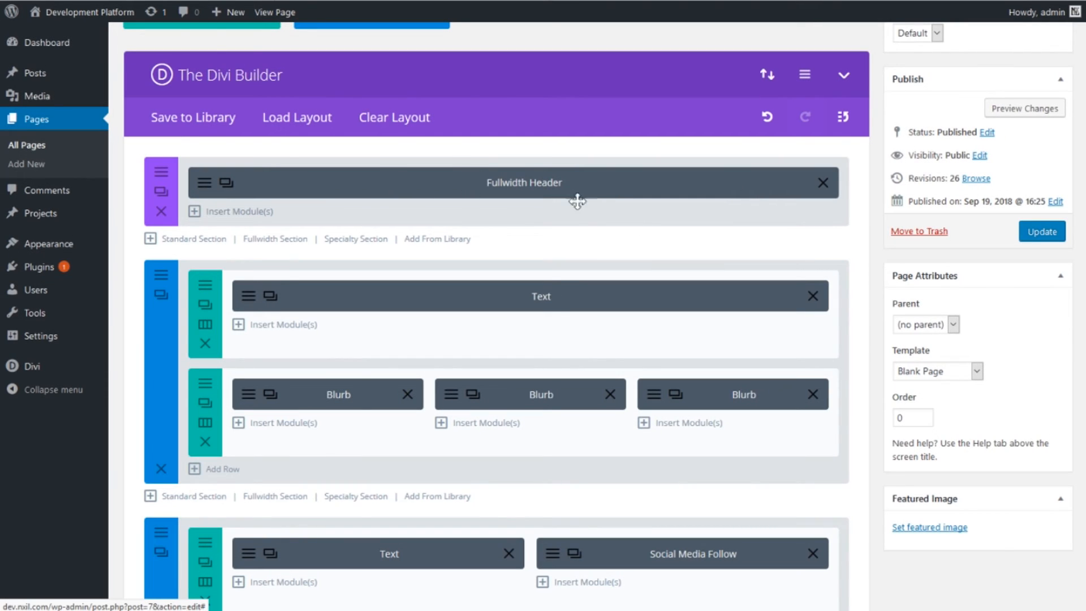
- Inspect the CSS ID in the advanced settings of the section containing the three blurbs
{"action": "scroll", "coordinate": [475, 249], "scroll_direction": "down", "scroll_amount": 1}
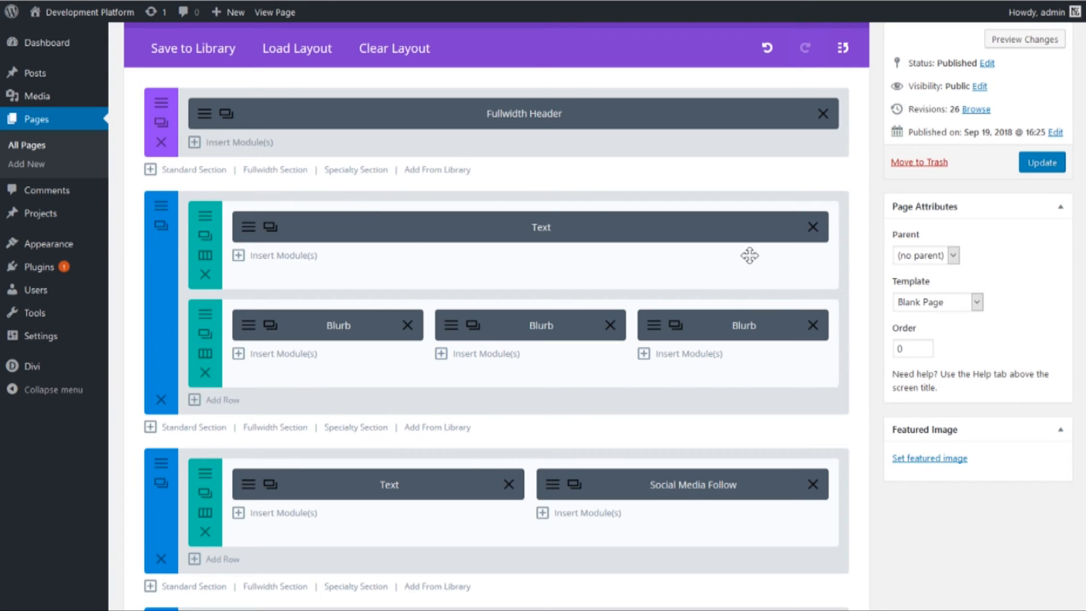
{"action": "left_click", "coordinate": [161, 205]}
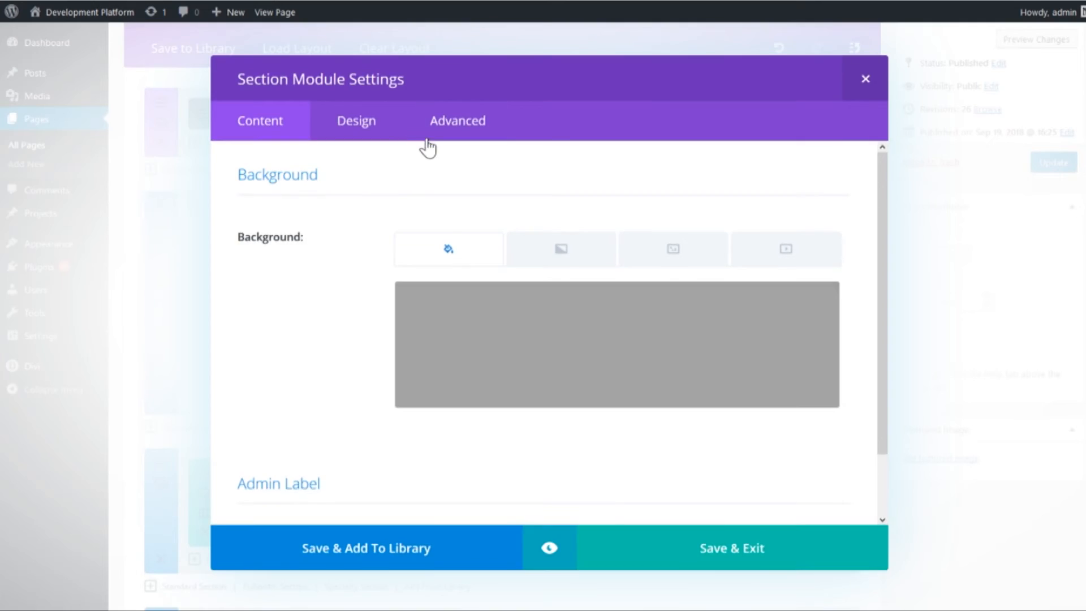
{"action": "left_click", "coordinate": [473, 126]}
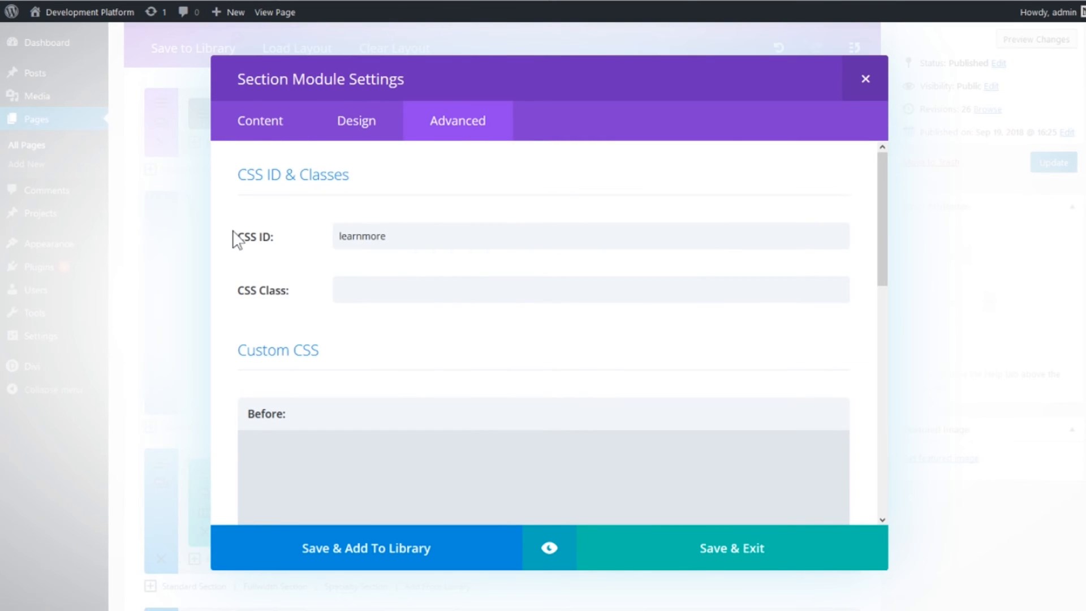
{"action": "left_click_drag", "start_coordinate": [236, 240], "coordinate": [413, 245]}
{"action": "double_click", "coordinate": [374, 235]}
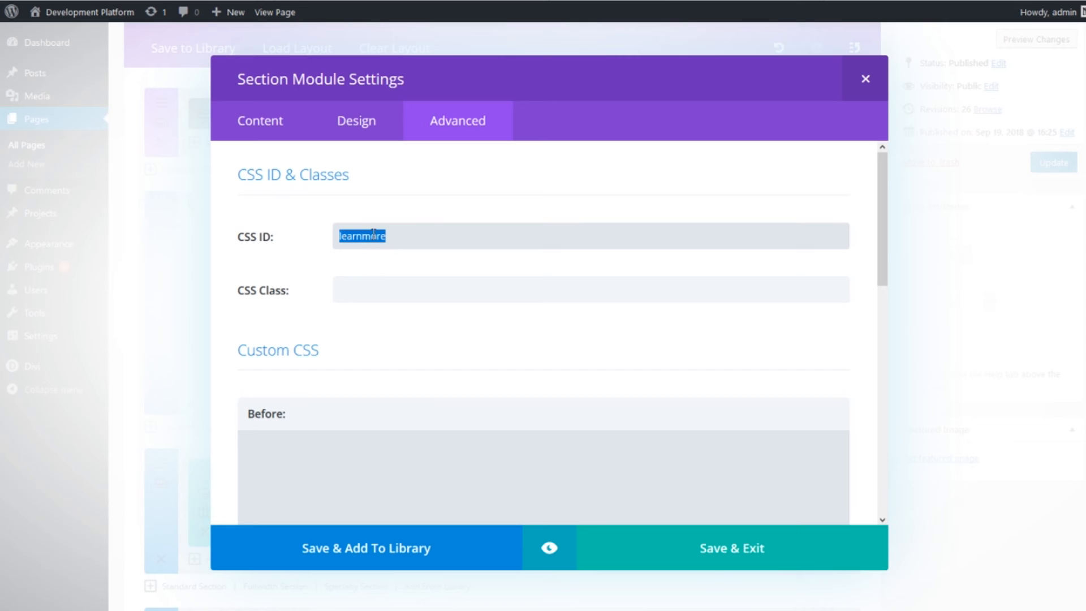
{"action": "left_click", "coordinate": [408, 231]}
{"action": "left_click", "coordinate": [466, 245]}
{"action": "left_click_drag", "start_coordinate": [397, 239], "coordinate": [315, 238]}
{"action": "left_click", "coordinate": [323, 249]}
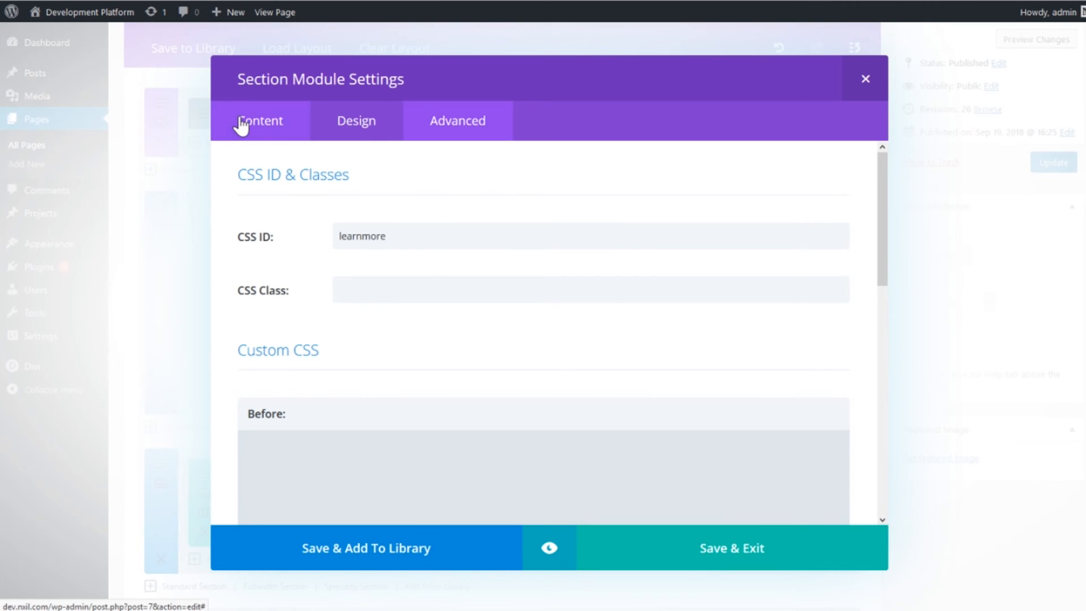
- Examine the background color in the content settings of the blurb section
{"action": "left_click", "coordinate": [288, 128]}
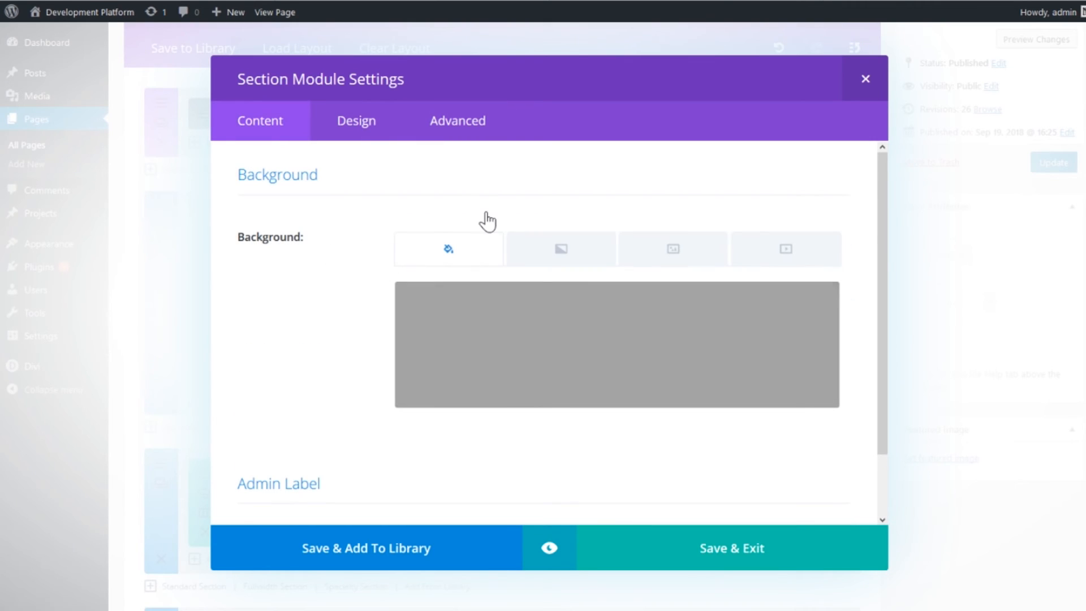
{"action": "scroll", "coordinate": [327, 225], "scroll_direction": "down", "scroll_amount": 1}
{"action": "scroll", "coordinate": [395, 385], "scroll_direction": "up", "scroll_amount": 1}
- Save and exit the blurb section's settings and update the page
{"action": "left_click", "coordinate": [731, 548]}
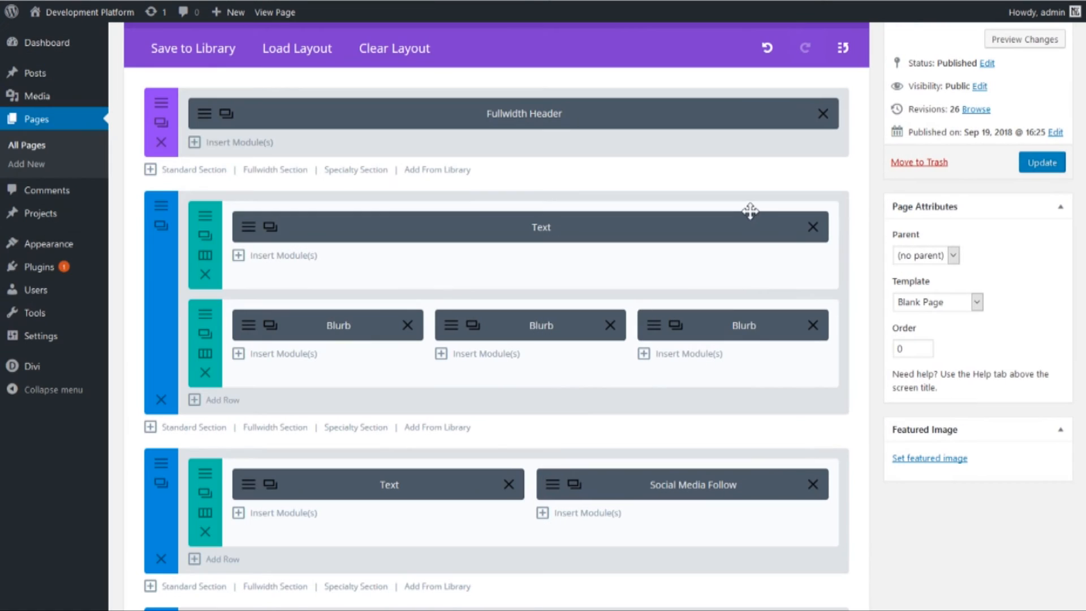
{"action": "left_click", "coordinate": [1040, 164]}
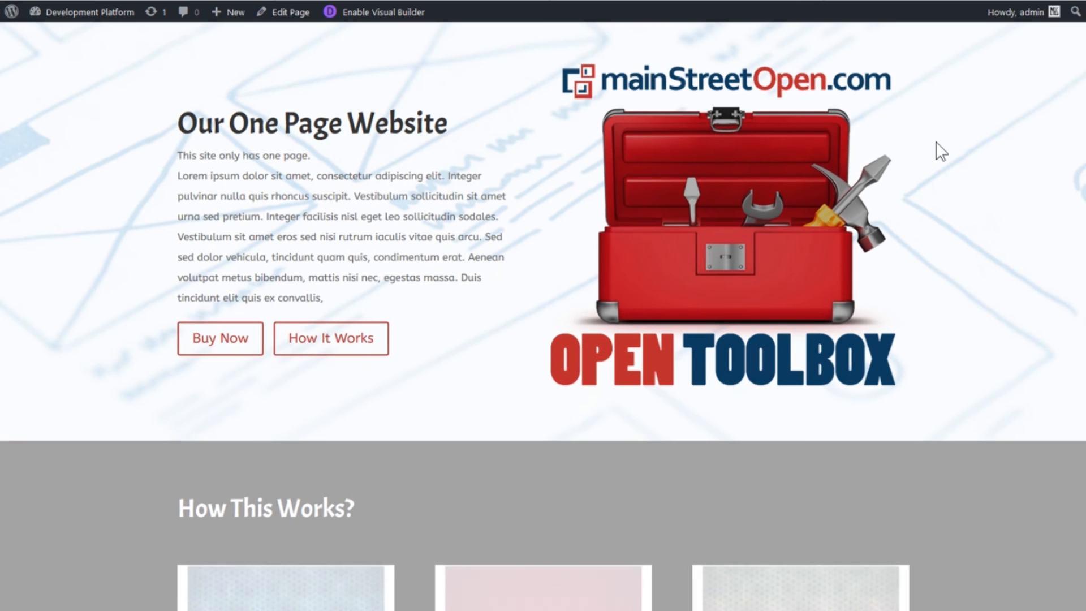
- Review the How This Works? section and its heading on the published page
{"action": "scroll", "coordinate": [950, 164], "scroll_direction": "down", "scroll_amount": 2}
{"action": "scroll", "coordinate": [951, 167], "scroll_direction": "down", "scroll_amount": 5}
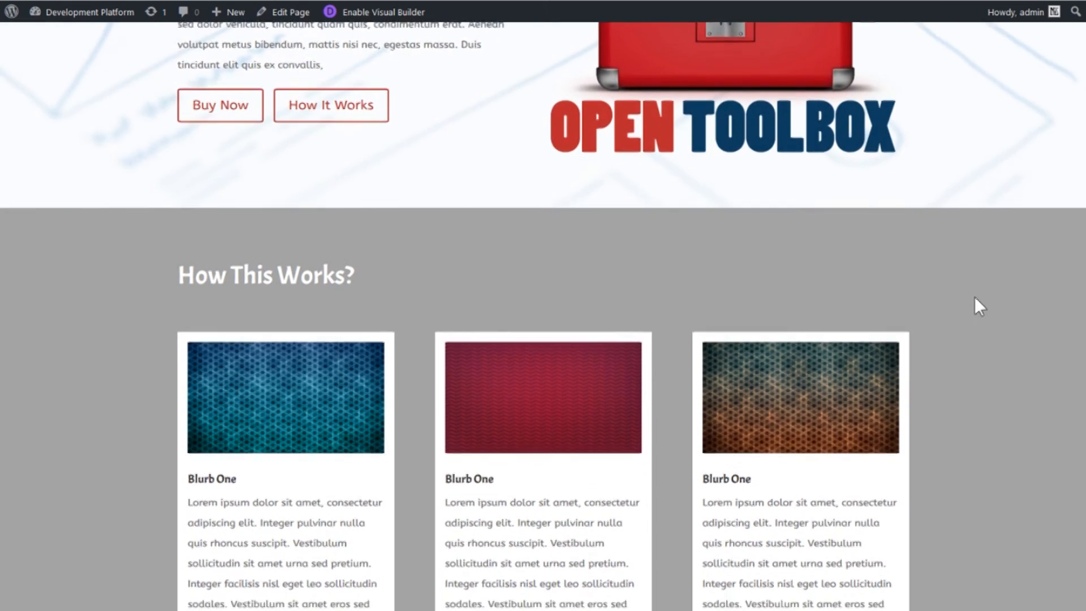
{"action": "scroll", "coordinate": [1004, 289], "scroll_direction": "down", "scroll_amount": 2}
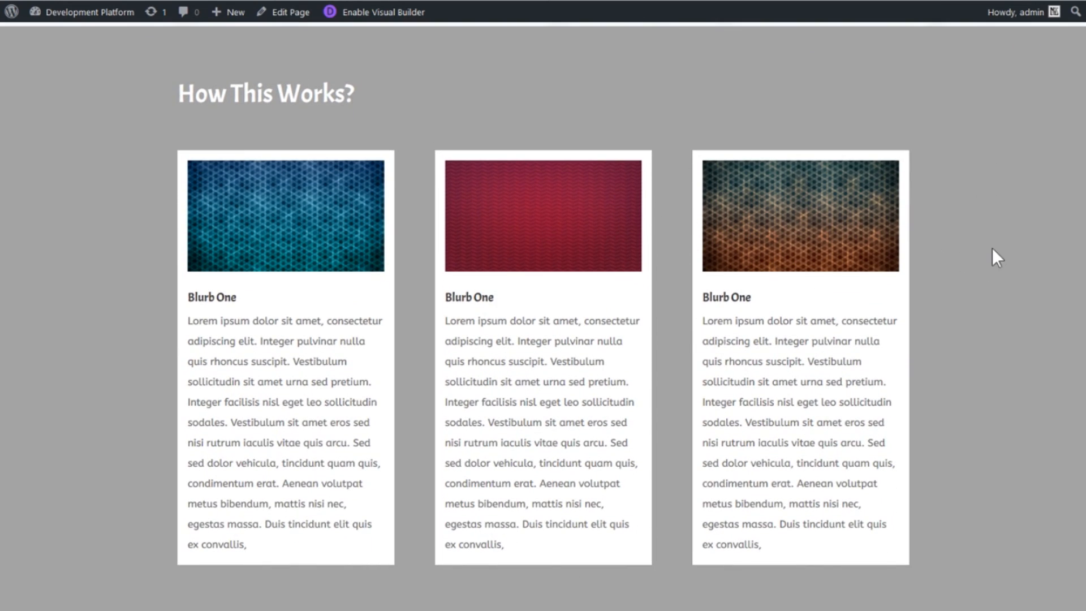
{"action": "scroll", "coordinate": [992, 248], "scroll_direction": "down", "scroll_amount": 1}
{"action": "scroll", "coordinate": [989, 246], "scroll_direction": "up", "scroll_amount": 1}
{"action": "left_click_drag", "start_coordinate": [197, 97], "coordinate": [448, 101]}
{"action": "left_click", "coordinate": [448, 101]}
- Examine the three blurbs and the Follow Us section with its social media links on the published page
{"action": "scroll", "coordinate": [887, 305], "scroll_direction": "down", "scroll_amount": 1}
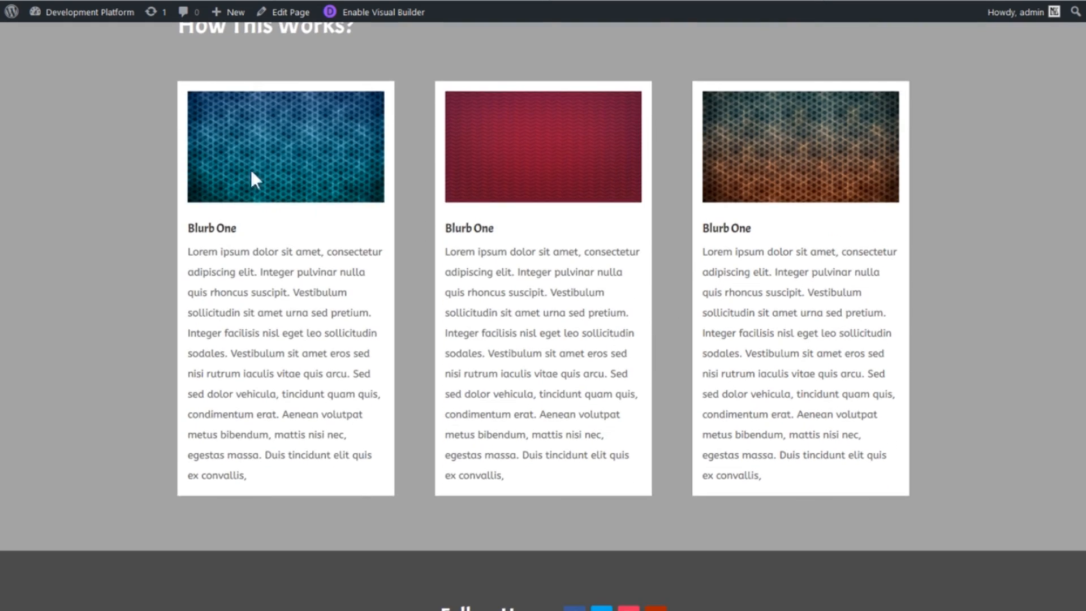
{"action": "scroll", "coordinate": [563, 358], "scroll_direction": "down", "scroll_amount": 1}
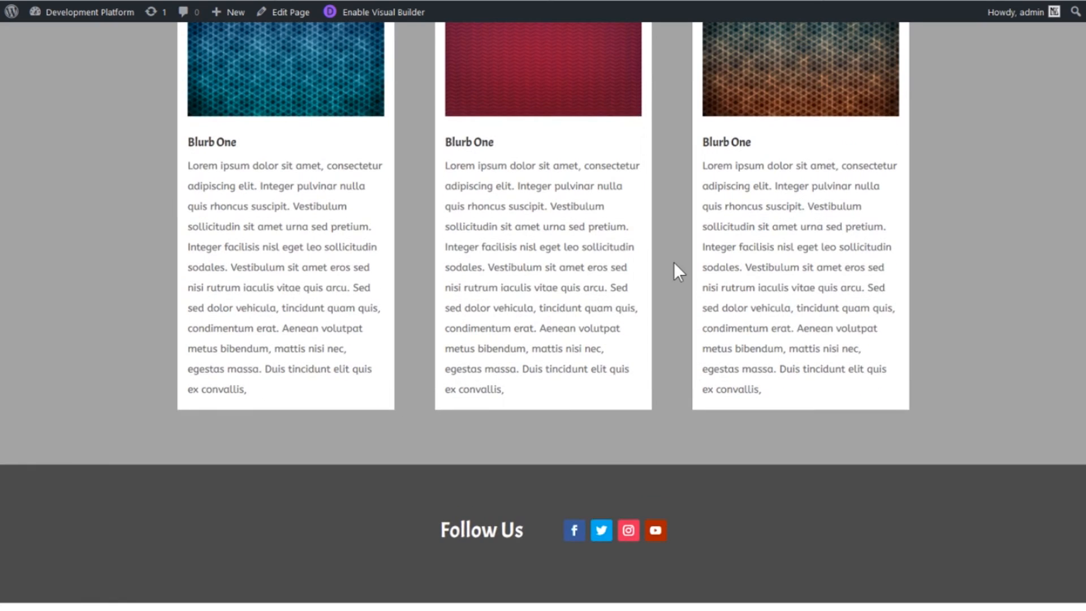
{"action": "scroll", "coordinate": [673, 262], "scroll_direction": "down", "scroll_amount": 2}
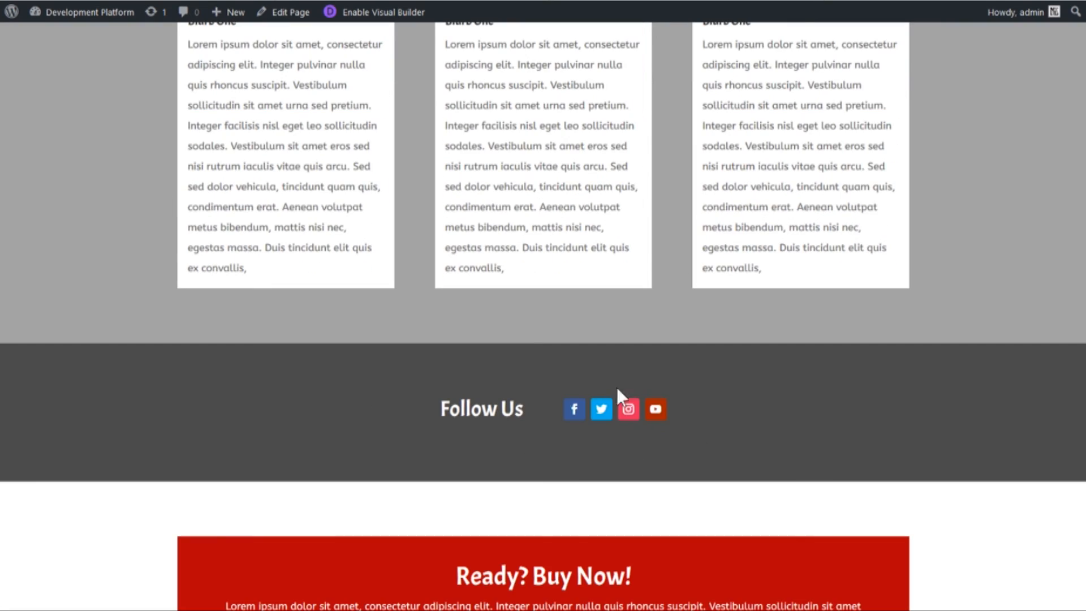
- Return to the header of the published page and test its How It Works link
{"action": "scroll", "coordinate": [707, 262], "scroll_direction": "up", "scroll_amount": 4}
{"action": "scroll", "coordinate": [687, 269], "scroll_direction": "up", "scroll_amount": 3}
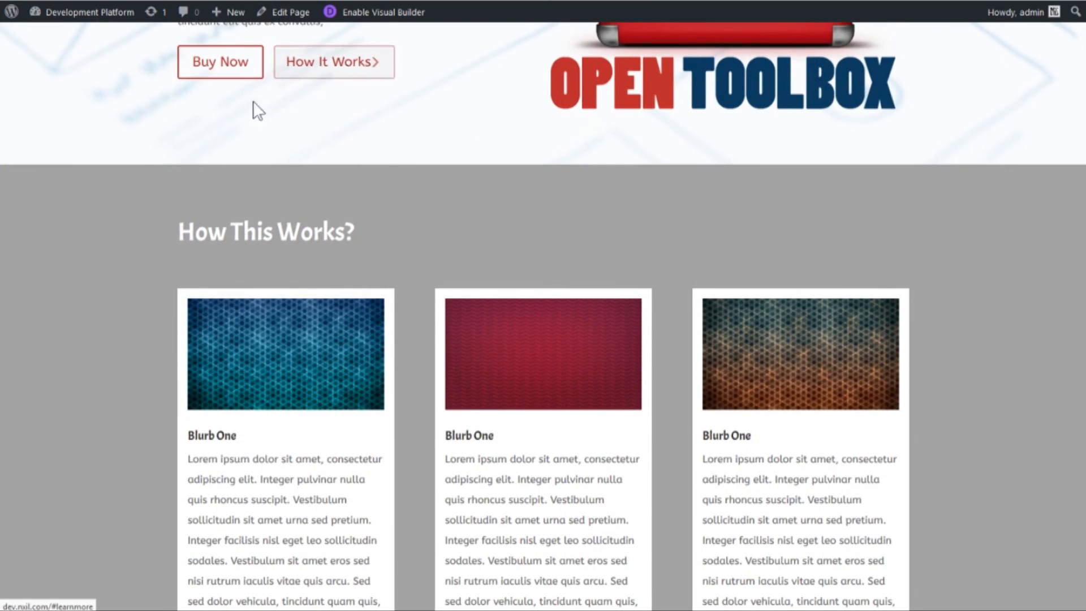
{"action": "scroll", "coordinate": [427, 198], "scroll_direction": "up", "scroll_amount": 4}
{"action": "left_click", "coordinate": [333, 277]}
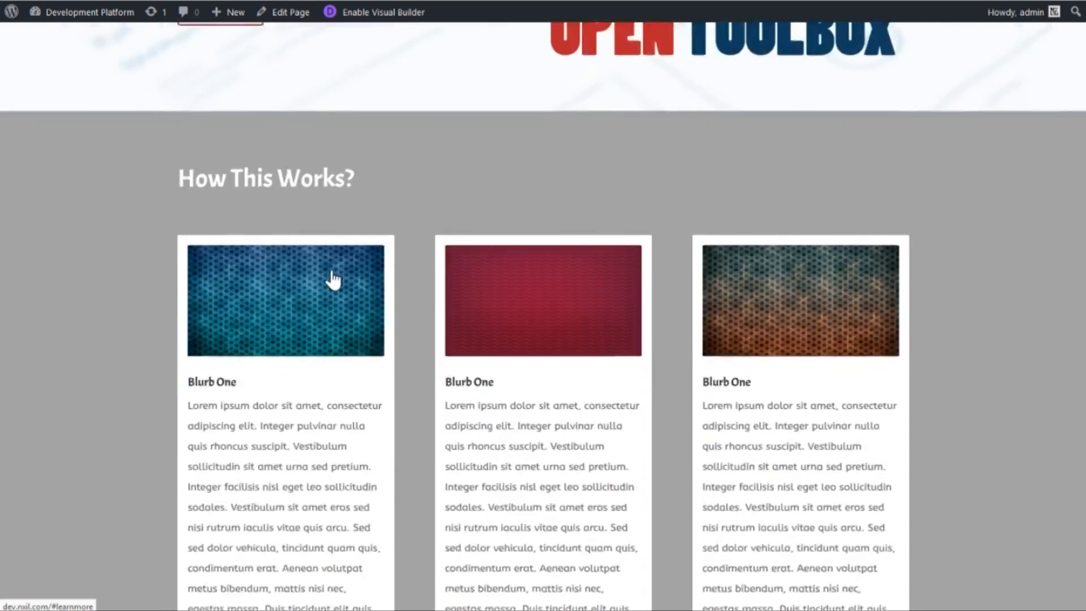
- Review the published page's Follow Us and Ready? Buy Now! sections, comparing them with the header and blurbs
{"action": "scroll", "coordinate": [351, 286], "scroll_direction": "down", "scroll_amount": 7}
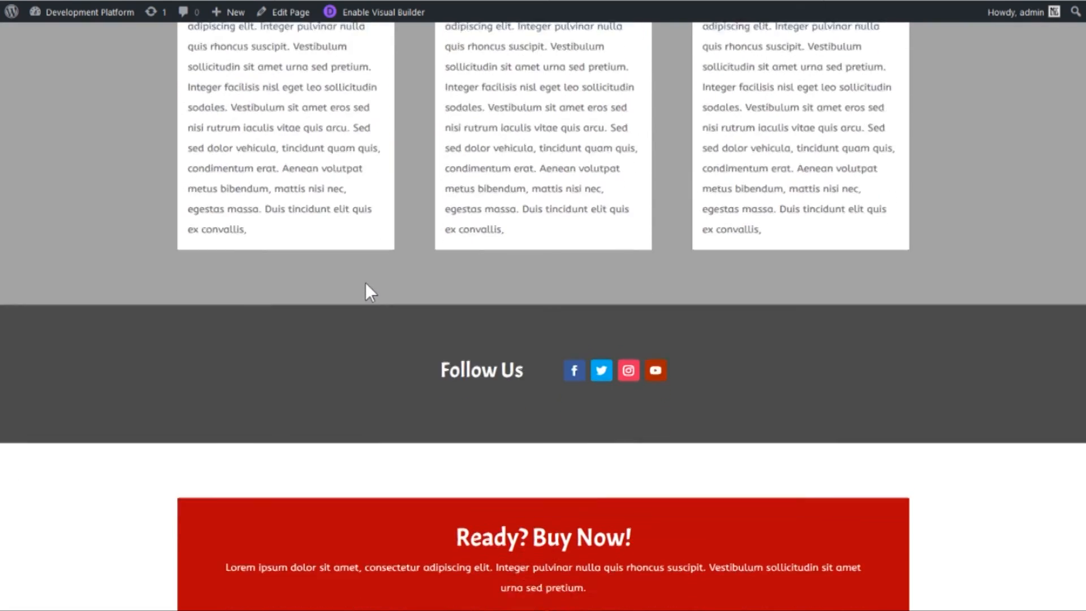
{"action": "scroll", "coordinate": [365, 283], "scroll_direction": "down", "scroll_amount": 2}
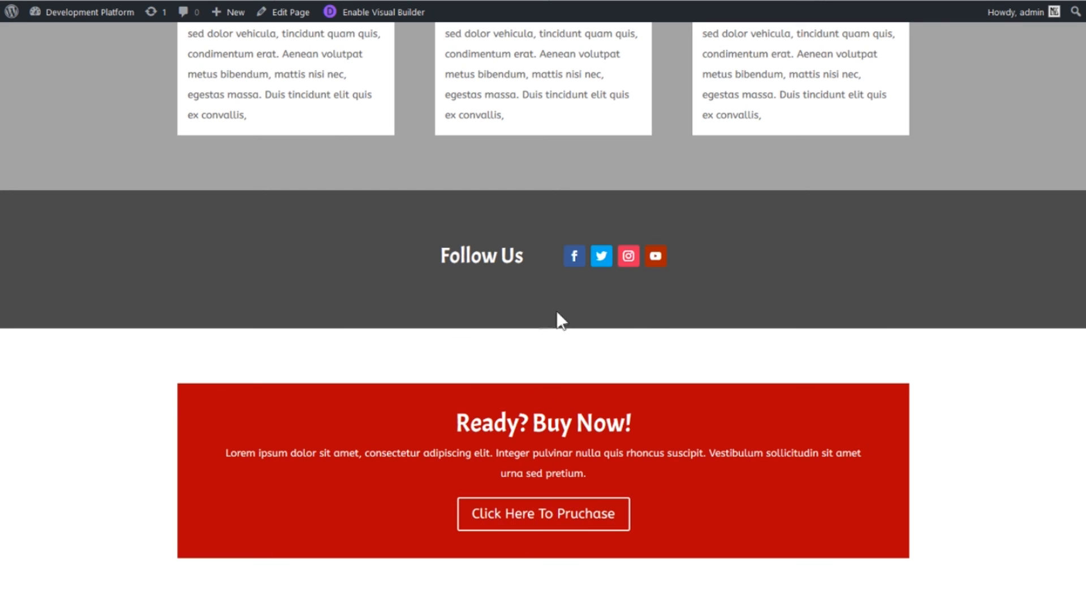
{"action": "scroll", "coordinate": [854, 385], "scroll_direction": "up", "scroll_amount": 6}
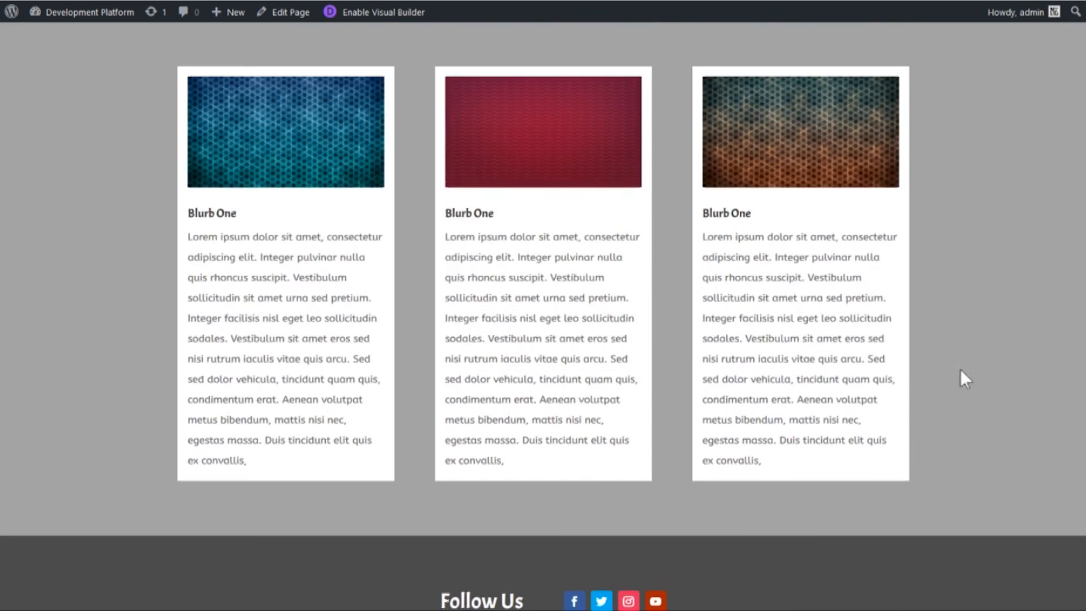
{"action": "scroll", "coordinate": [543, 316], "scroll_direction": "up", "scroll_amount": 9}
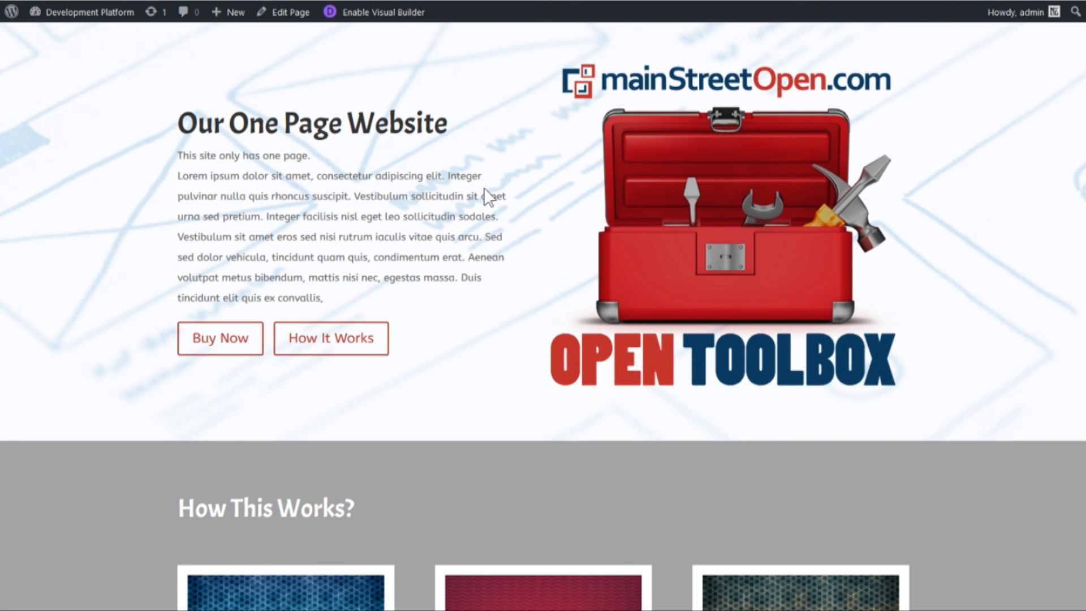
{"action": "scroll", "coordinate": [509, 237], "scroll_direction": "down", "scroll_amount": 6}
{"action": "scroll", "coordinate": [486, 221], "scroll_direction": "down", "scroll_amount": 7}
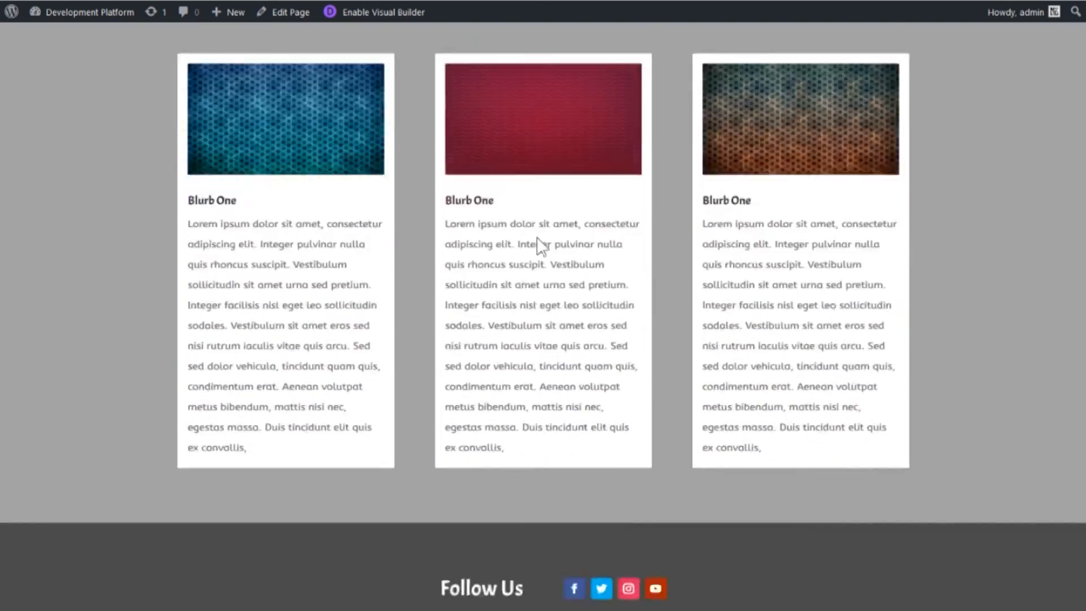
- Test the header's Buy Now link to the purchase section and return to the header
{"action": "scroll", "coordinate": [476, 406], "scroll_direction": "up", "scroll_amount": 2}
{"action": "scroll", "coordinate": [430, 373], "scroll_direction": "up", "scroll_amount": 12}
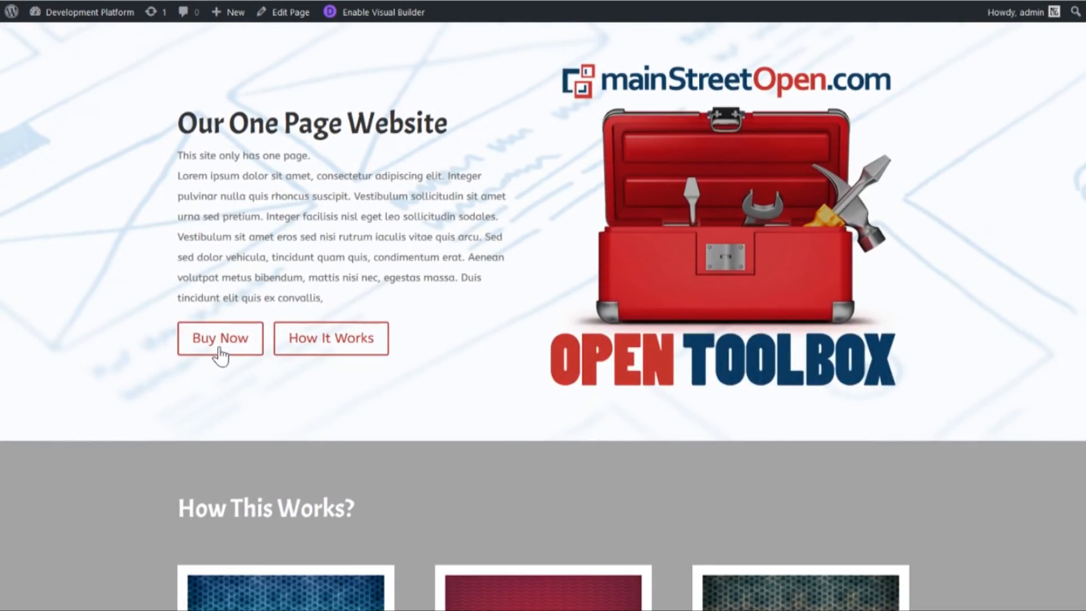
{"action": "left_click", "coordinate": [226, 323]}
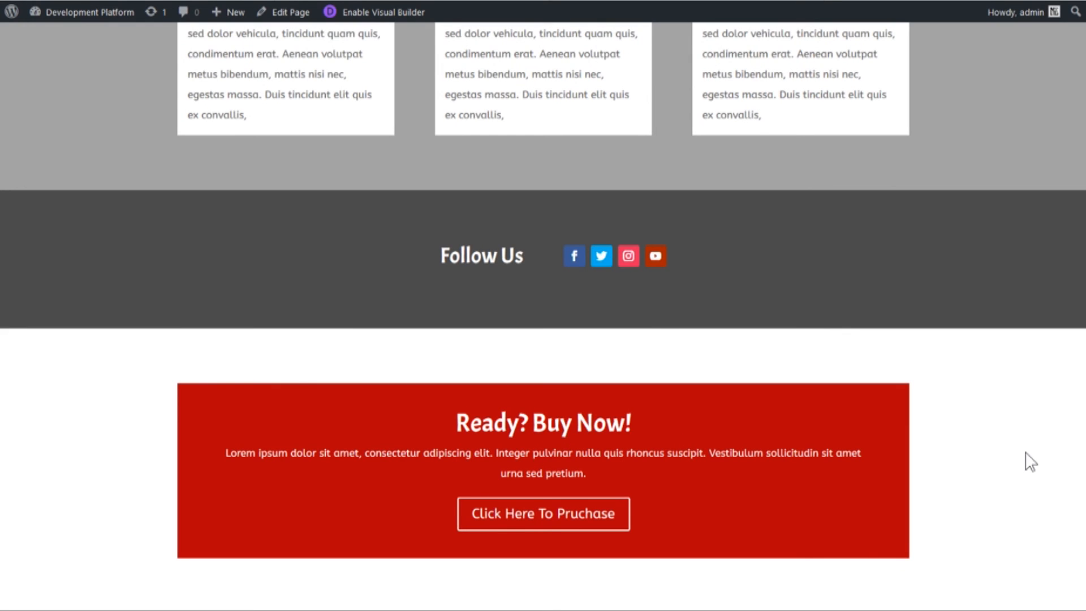
{"action": "scroll", "coordinate": [1074, 433], "scroll_direction": "up", "scroll_amount": 10}
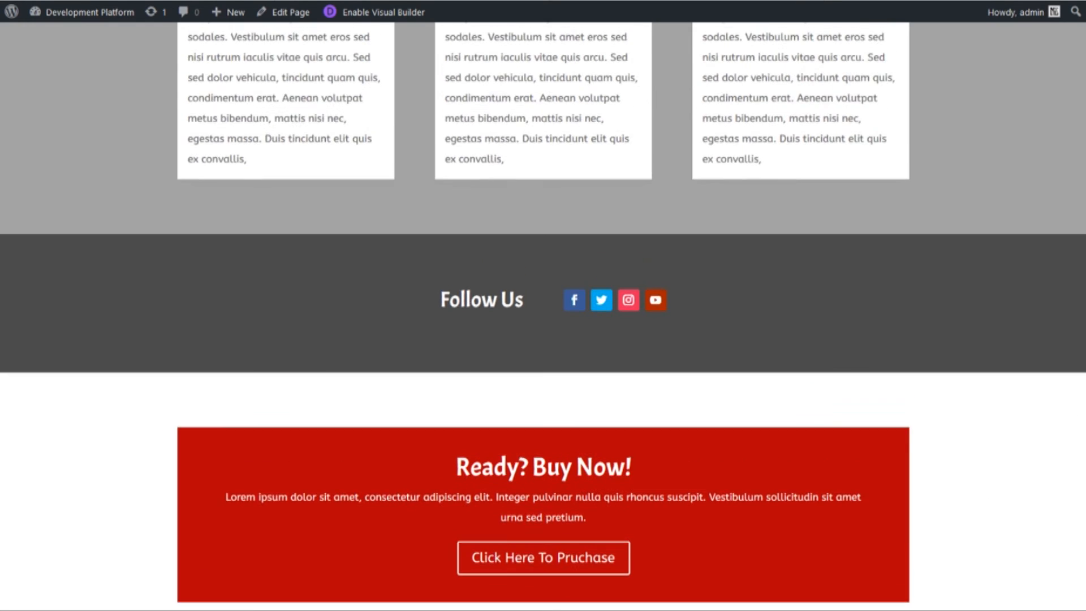
{"action": "scroll", "coordinate": [1074, 433], "scroll_direction": "up", "scroll_amount": 4}
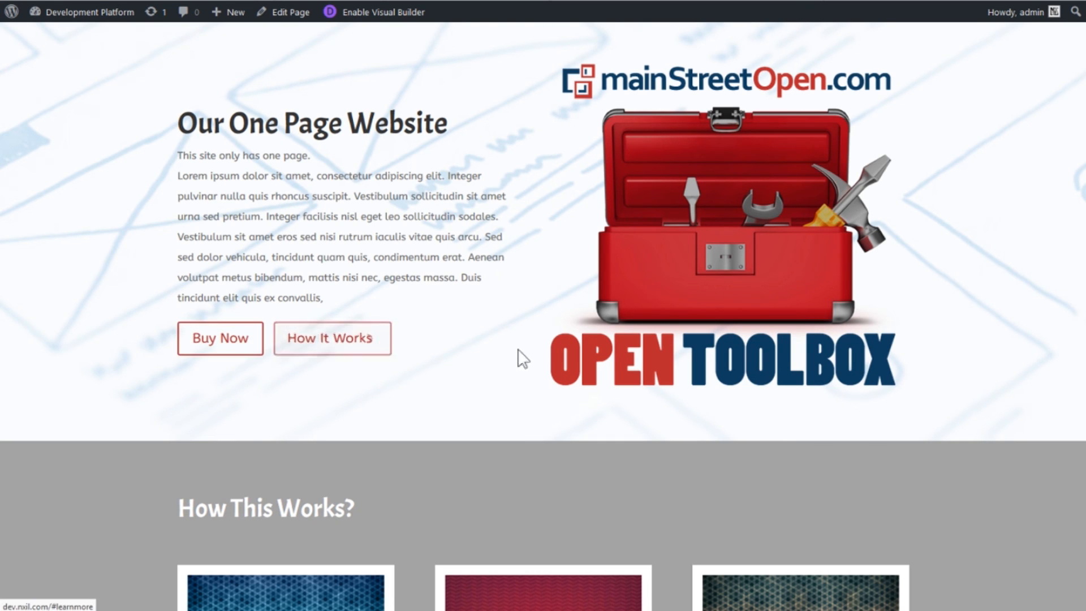
- Compare the published page's sections with the section and module structure of the Home page in the Divi Builder
{"action": "scroll", "coordinate": [497, 294], "scroll_direction": "down", "scroll_amount": 2}
{"action": "scroll", "coordinate": [717, 249], "scroll_direction": "down", "scroll_amount": 8}
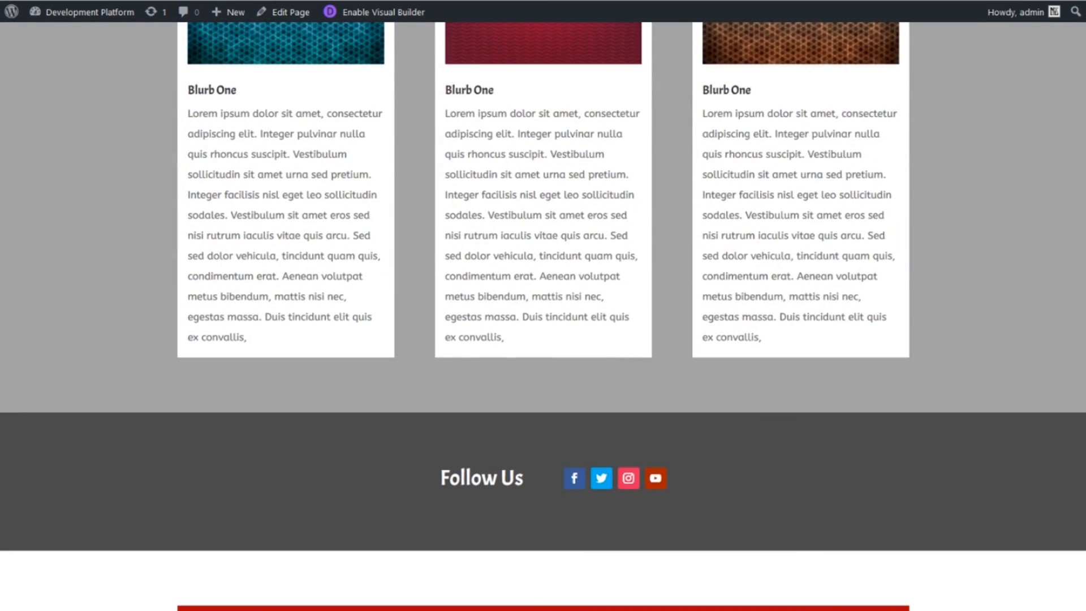
{"action": "scroll", "coordinate": [543, 317], "scroll_direction": "down", "scroll_amount": 4}
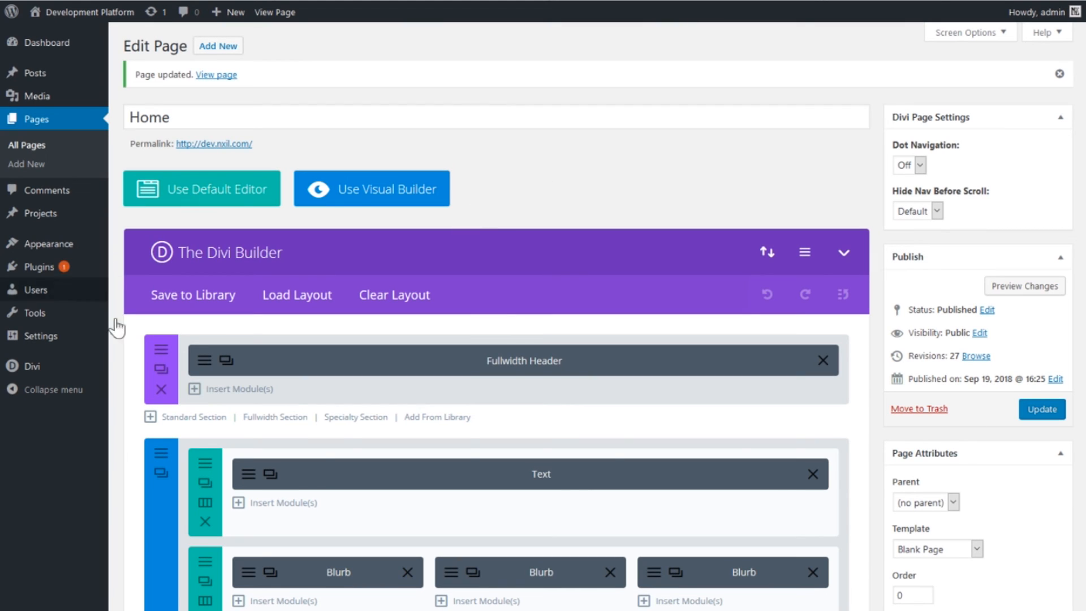
{"action": "scroll", "coordinate": [637, 250], "scroll_direction": "down", "scroll_amount": 5}
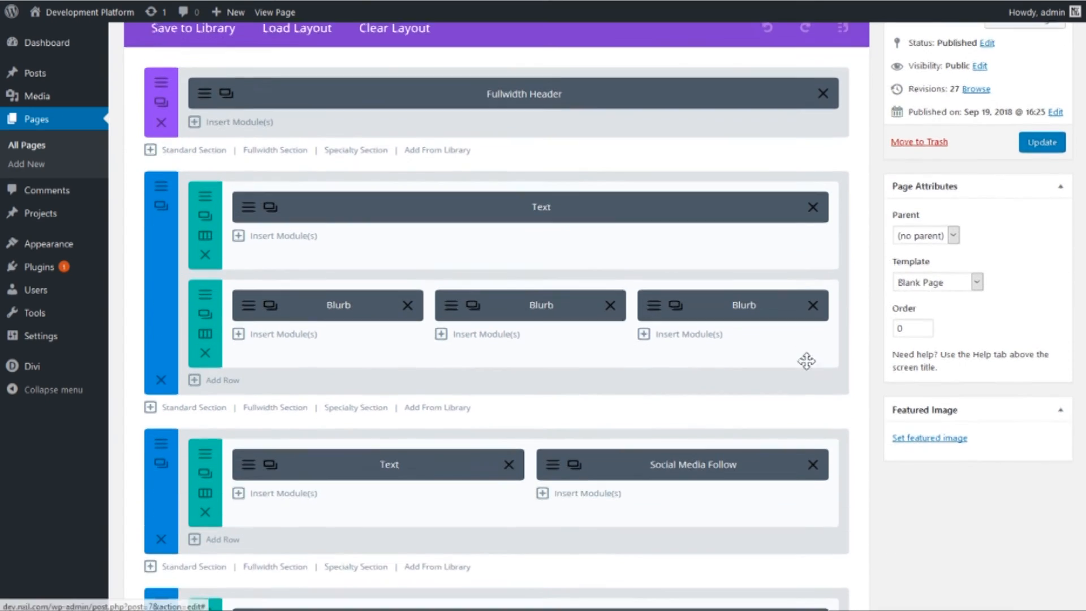
{"action": "scroll", "coordinate": [788, 409], "scroll_direction": "up", "scroll_amount": 5}
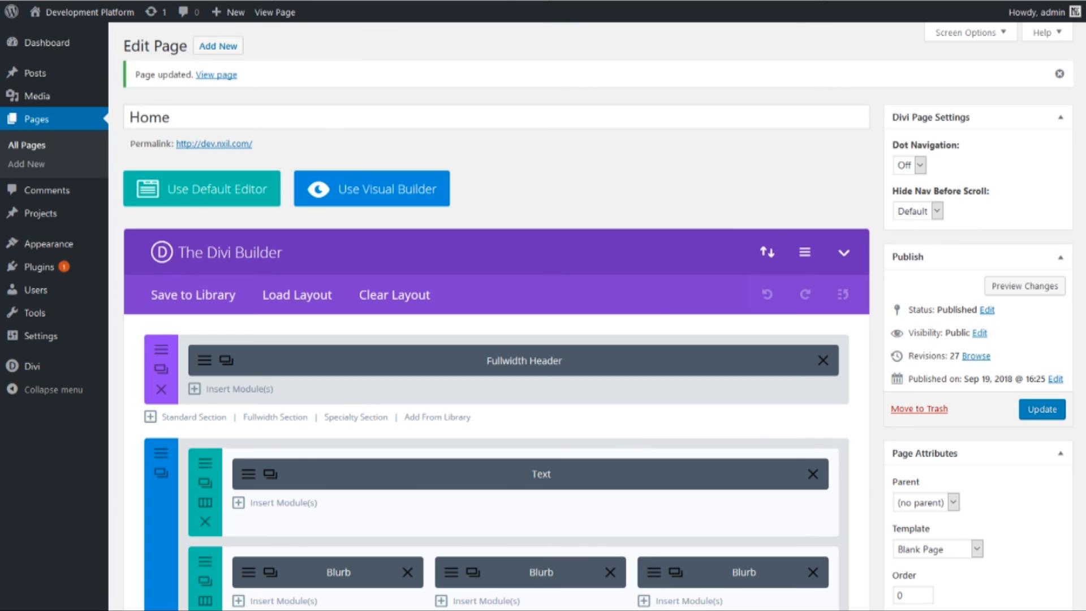
{"action": "scroll", "coordinate": [775, 226], "scroll_direction": "down", "scroll_amount": 8}
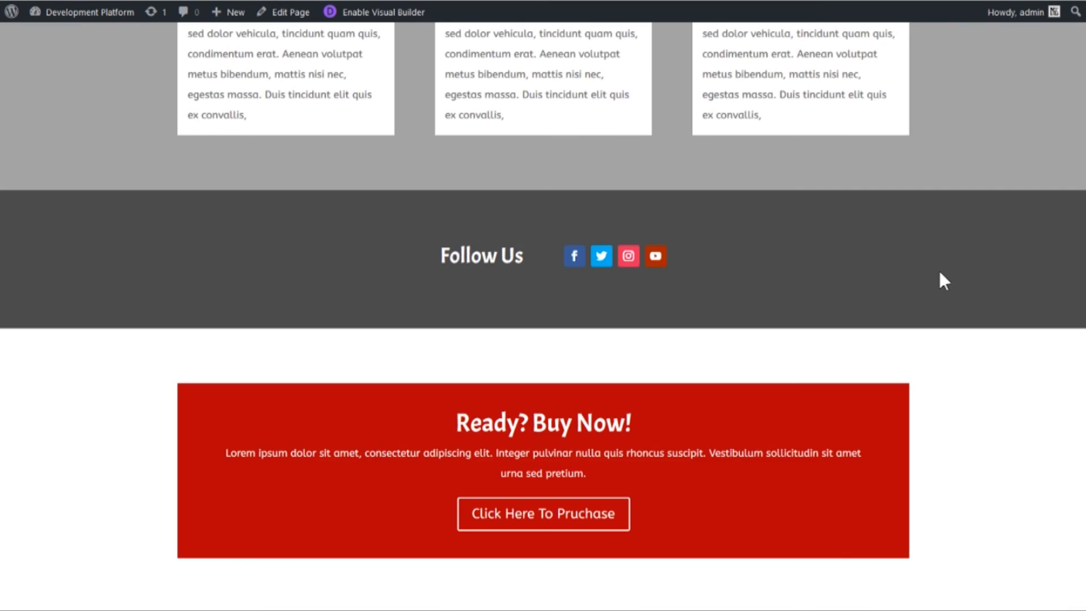
{"action": "scroll", "coordinate": [944, 280], "scroll_direction": "up", "scroll_amount": 15}
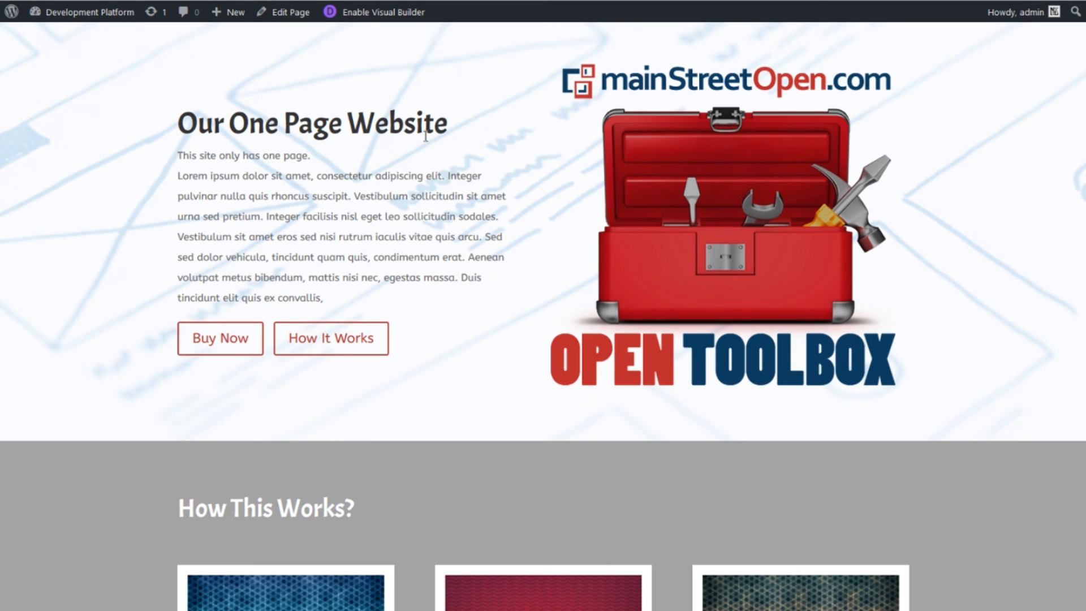
- Look over the finished published page from the Our One Page Website header through the blurbs to Follow Us
{"action": "scroll", "coordinate": [500, 297], "scroll_direction": "down", "scroll_amount": 6}
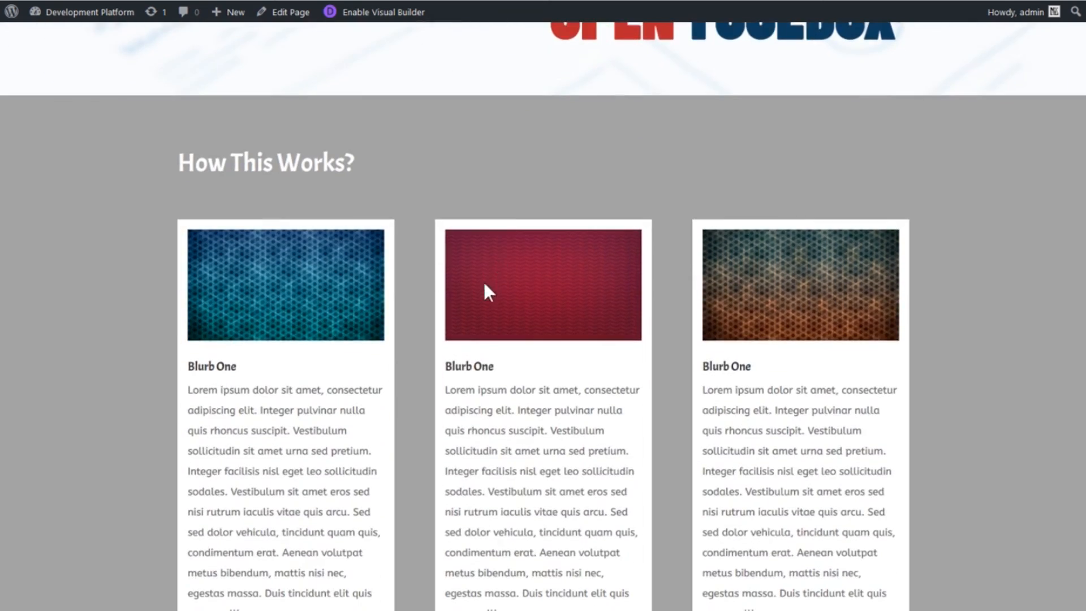
{"action": "scroll", "coordinate": [574, 223], "scroll_direction": "down", "scroll_amount": 5}
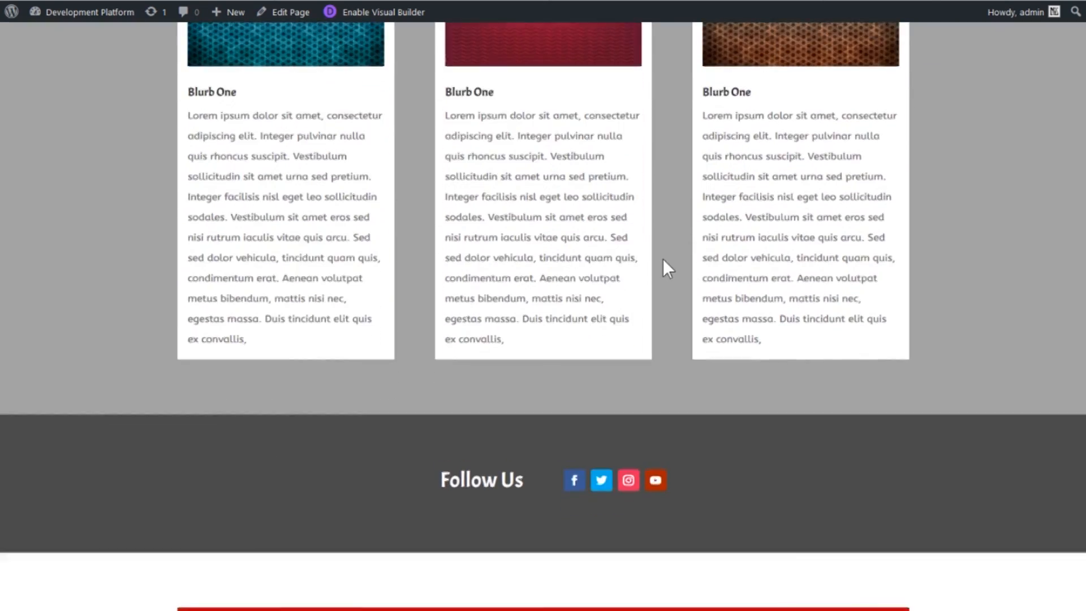
{"action": "scroll", "coordinate": [671, 260], "scroll_direction": "up", "scroll_amount": 10}
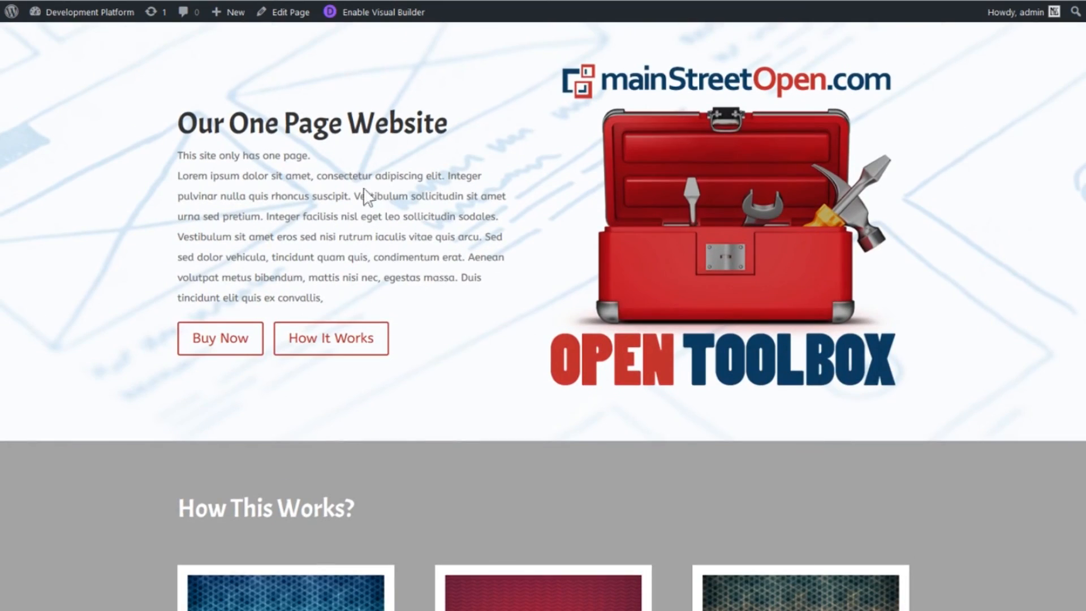
{"action": "scroll", "coordinate": [930, 349], "scroll_direction": "down", "scroll_amount": 9}
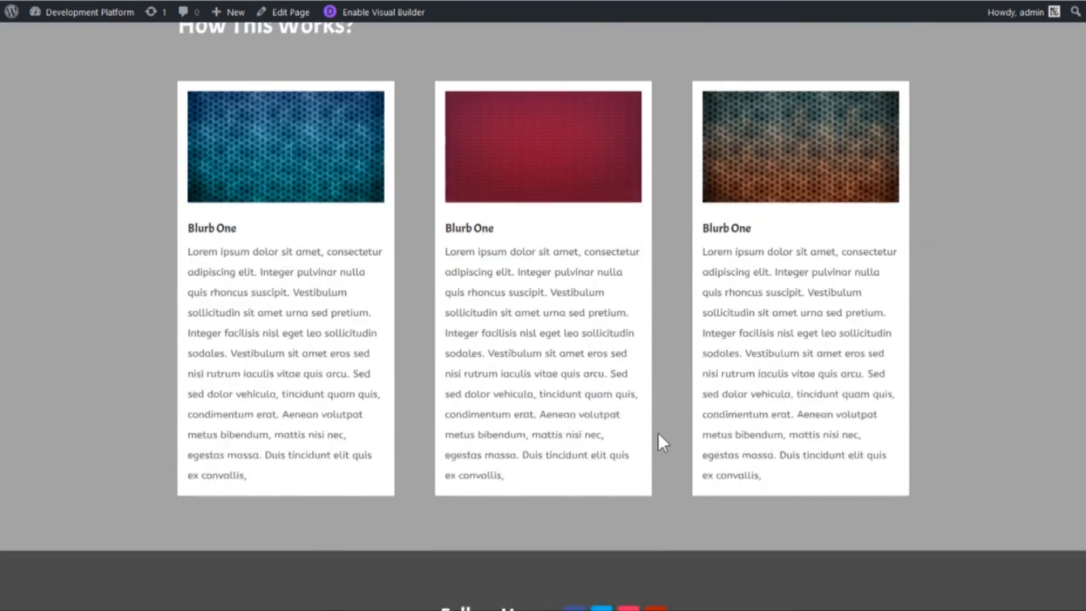
{"action": "scroll", "coordinate": [666, 438], "scroll_direction": "down", "scroll_amount": 6}
{"action": "scroll", "coordinate": [683, 417], "scroll_direction": "up", "scroll_amount": 15}
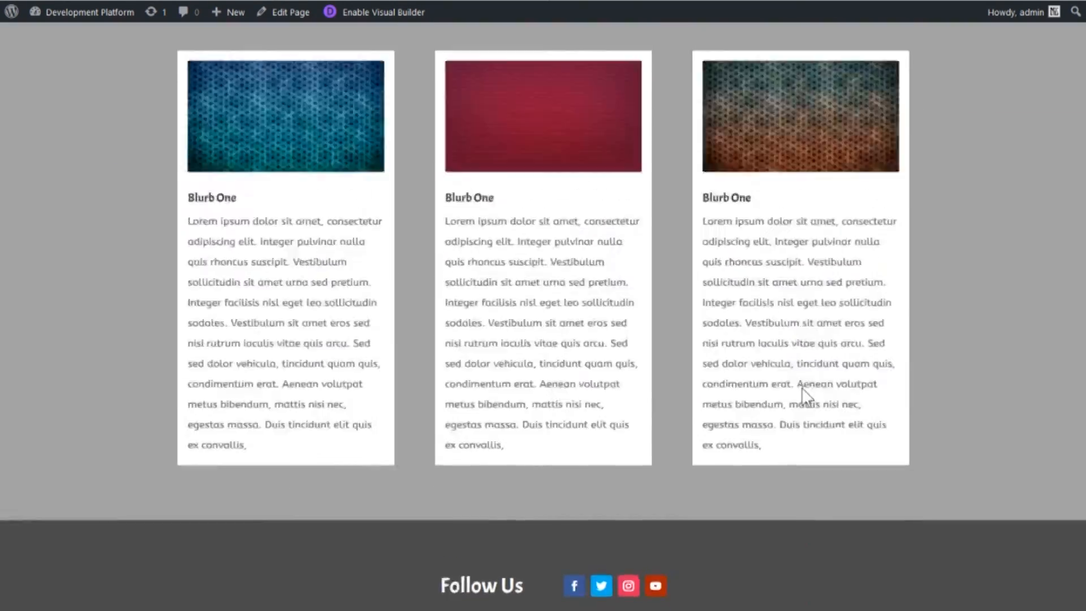